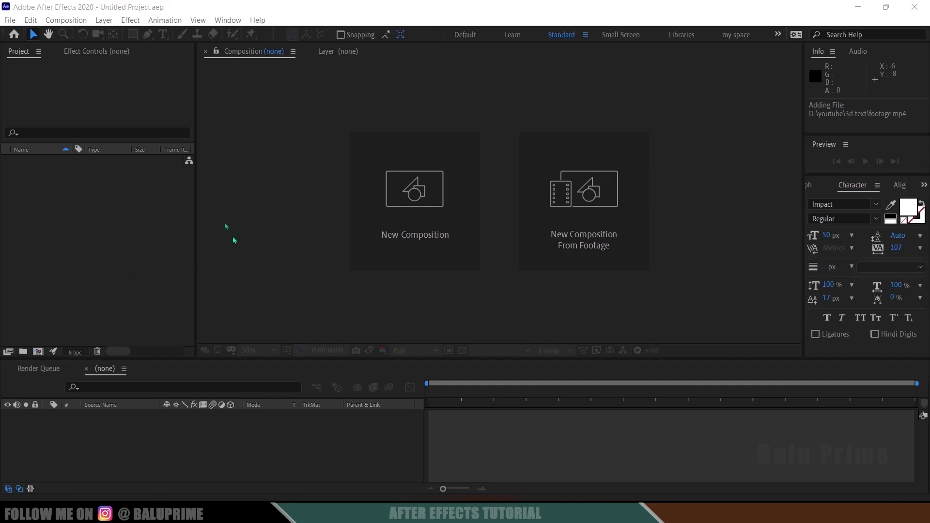
# Import footage.mp4 from the 3d text folder into the project and create a composition from it
pyautogui.rightClick(59, 220)
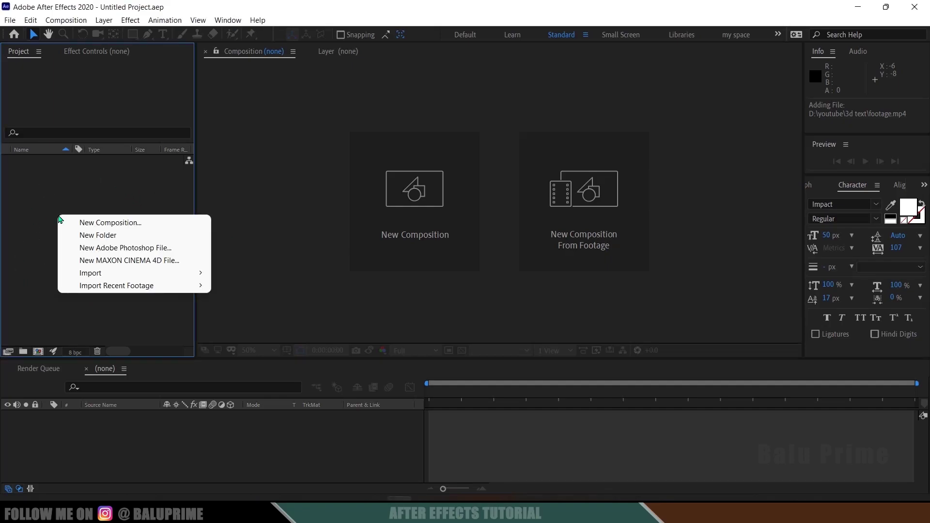
pyautogui.moveTo(134, 274)
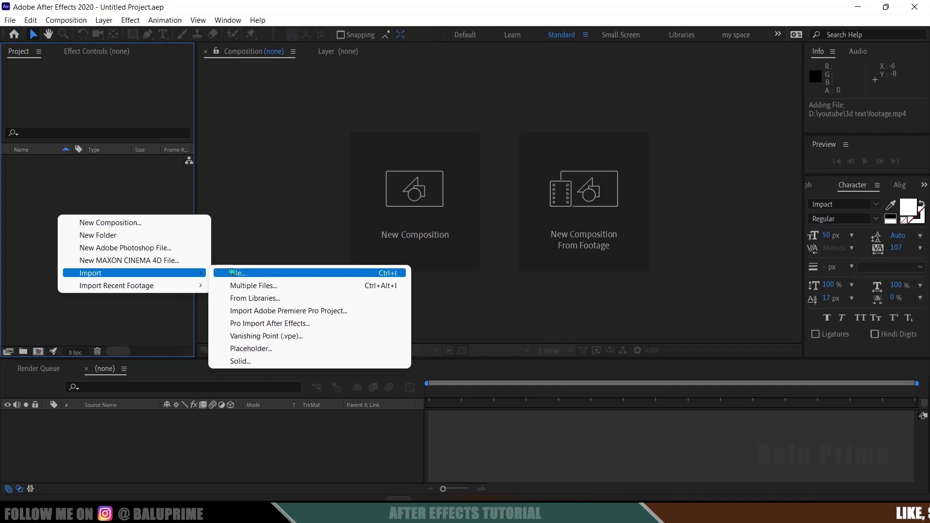
pyautogui.hotkey('alt', 'Tab')
pyautogui.moveTo(616, 228); pyautogui.dragTo(63, 289)
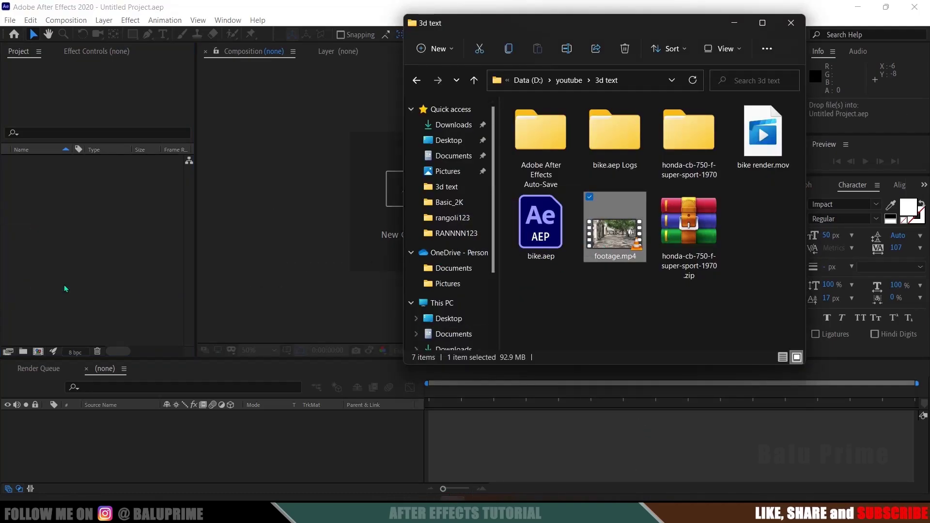
pyautogui.moveTo(46, 161); pyautogui.dragTo(38, 351)
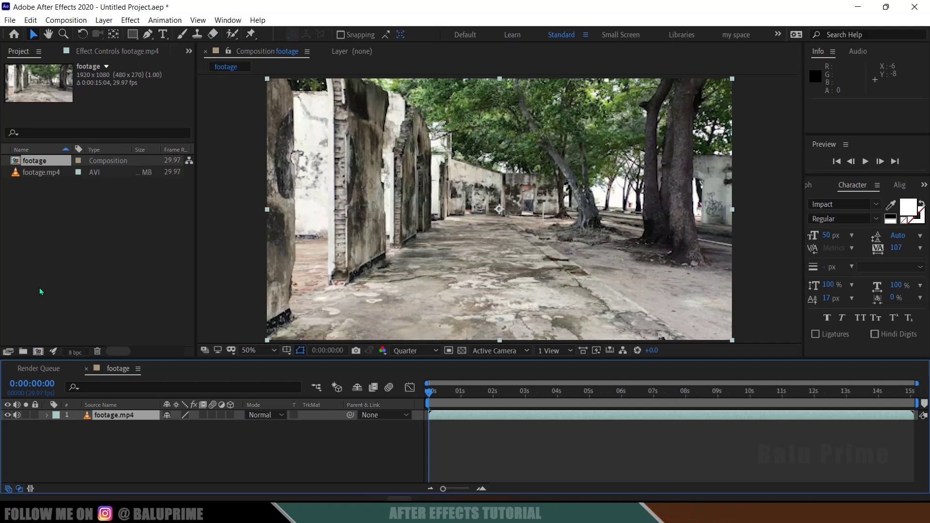
# Play back the footage composition to review the camera movement, starting from the first frame
pyautogui.press('space')
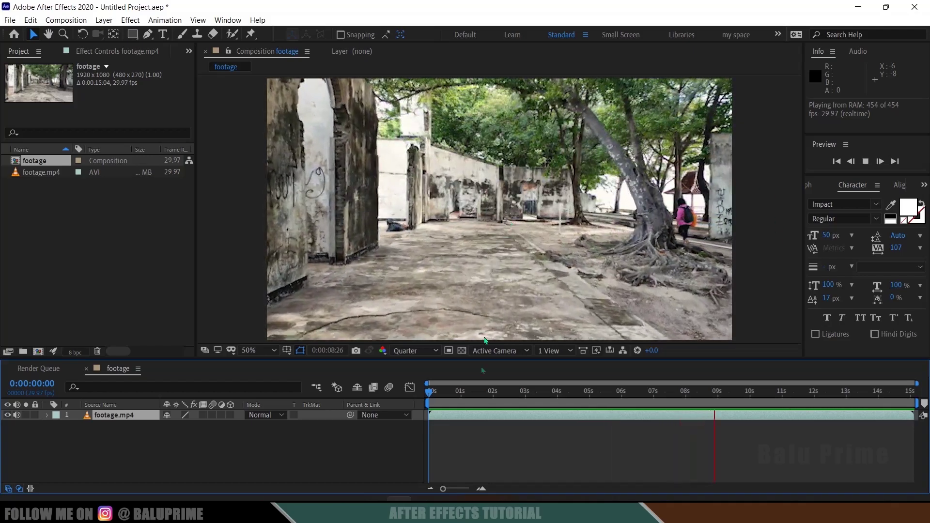
pyautogui.click(431, 393)
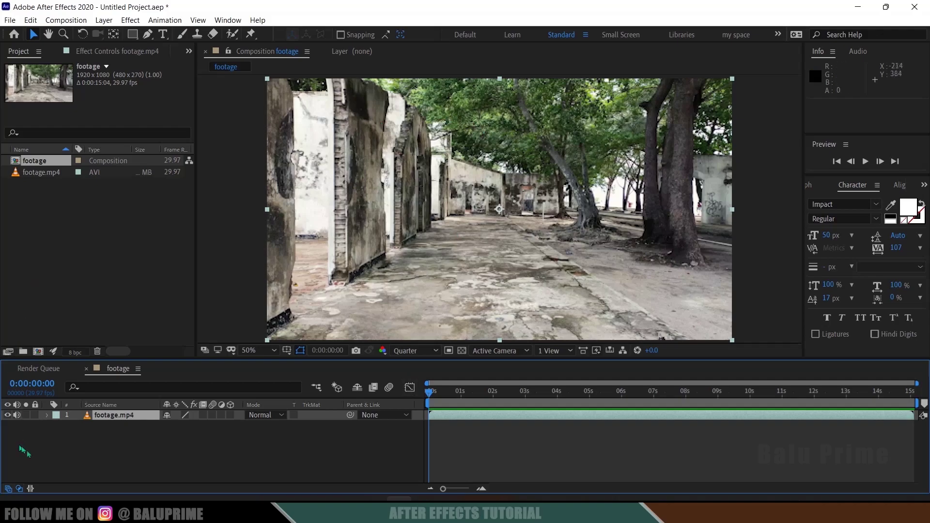
pyautogui.click(83, 458)
# Run 3D camera tracking on the footage.mp4 layer and expand the tracker's advanced settings
pyautogui.click(122, 416)
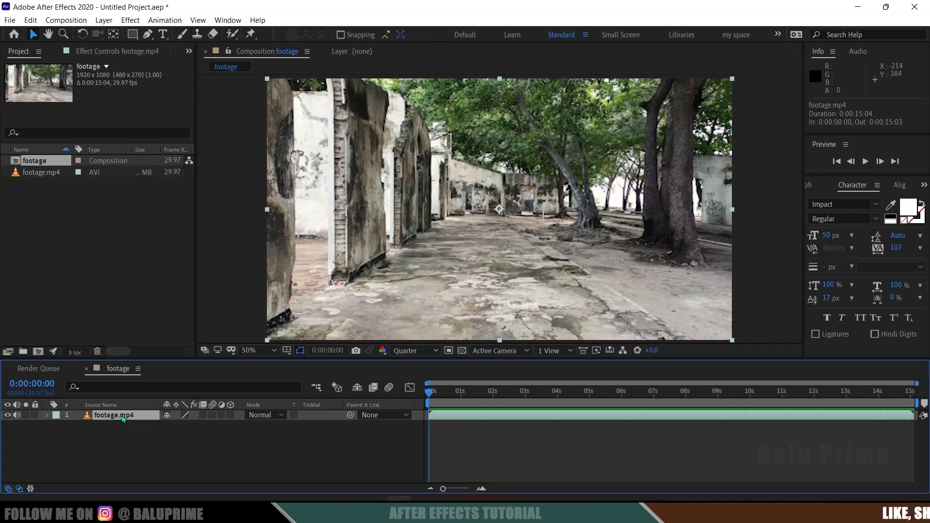
pyautogui.click(228, 20)
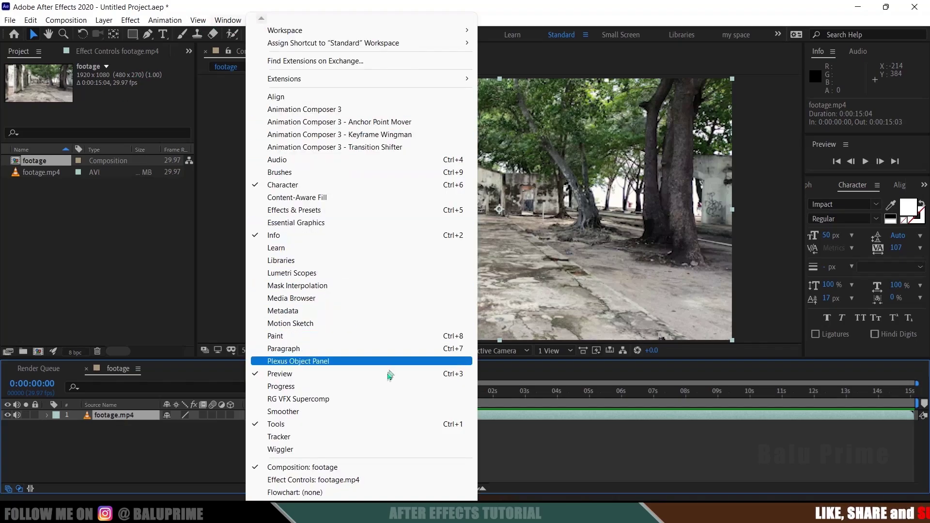
pyautogui.click(322, 437)
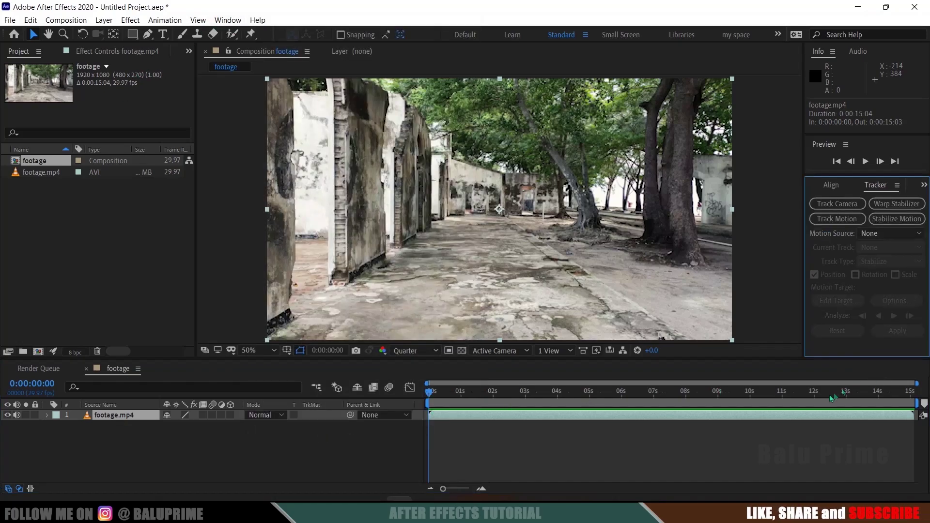
pyautogui.click(705, 429)
pyautogui.click(679, 417)
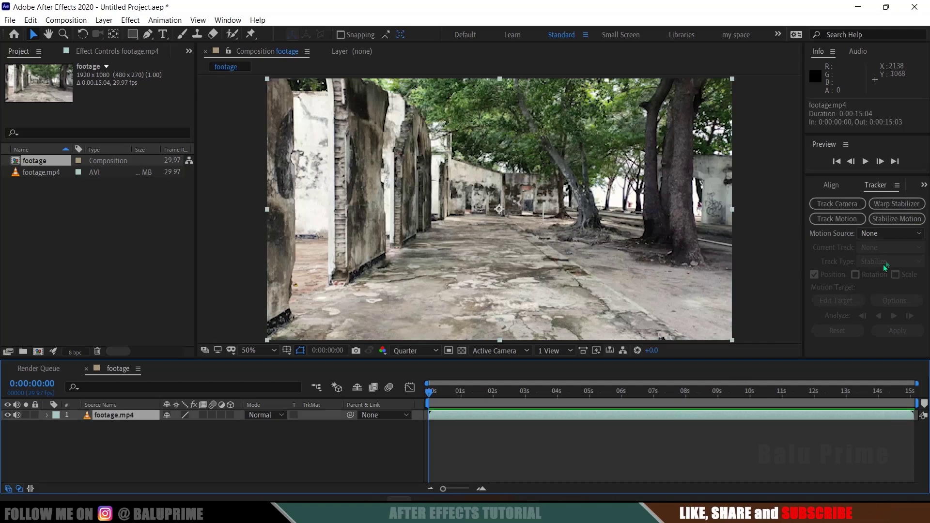
pyautogui.click(853, 205)
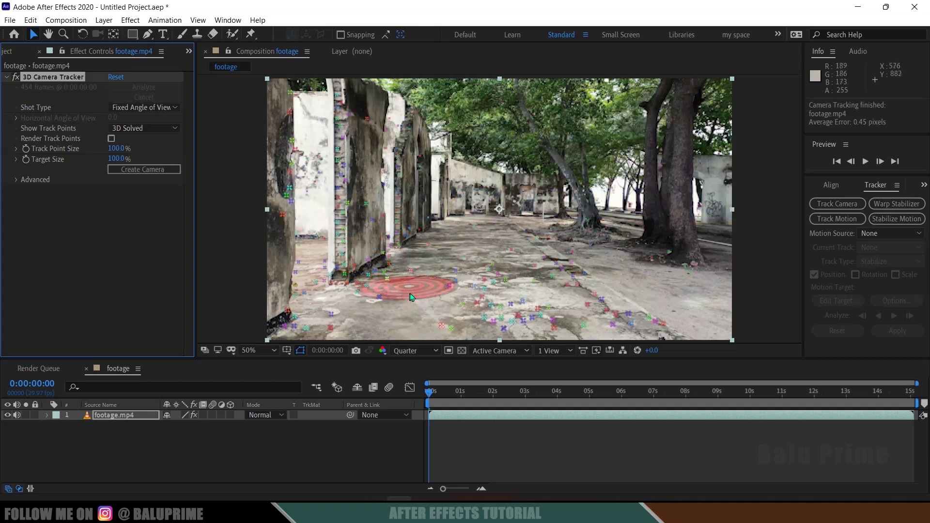
pyautogui.click(16, 180)
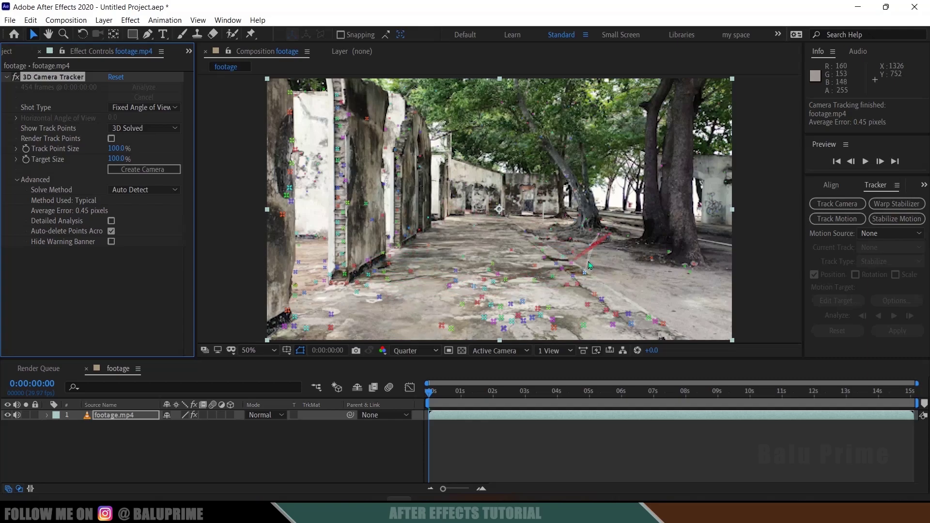
# Create a solid and camera from the track points selected on the ground mid-path, and preview how the solid sticks
pyautogui.moveTo(565, 240)
pyautogui.mouseDown()
pyautogui.moveTo(455, 221)
pyautogui.moveTo(397, 233)
pyautogui.moveTo(407, 283)
pyautogui.moveTo(428, 296)
pyautogui.moveTo(479, 288)
pyautogui.moveTo(540, 298)
pyautogui.moveTo(583, 274)
pyautogui.moveTo(596, 239)
pyautogui.moveTo(550, 225)
pyautogui.moveTo(559, 235)
pyautogui.mouseUp()
pyautogui.rightClick(504, 236)
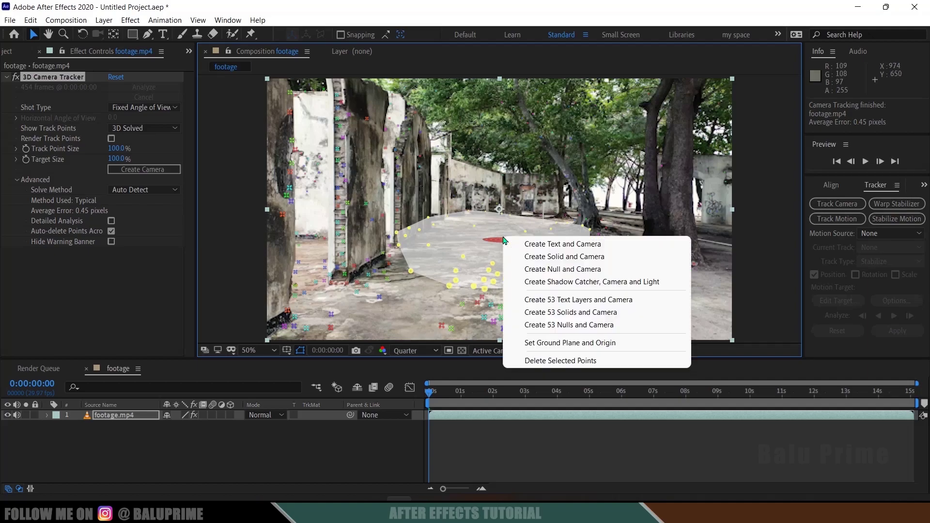
pyautogui.click(539, 258)
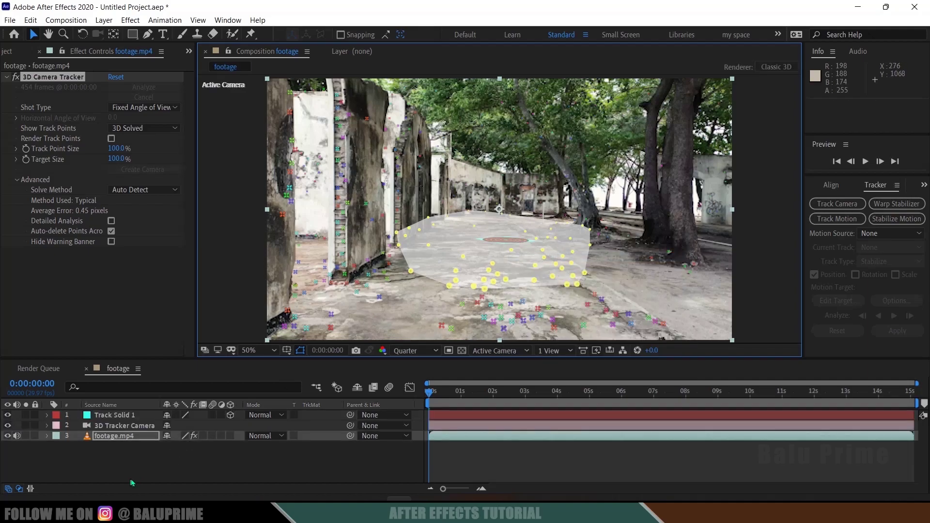
pyautogui.click(132, 483)
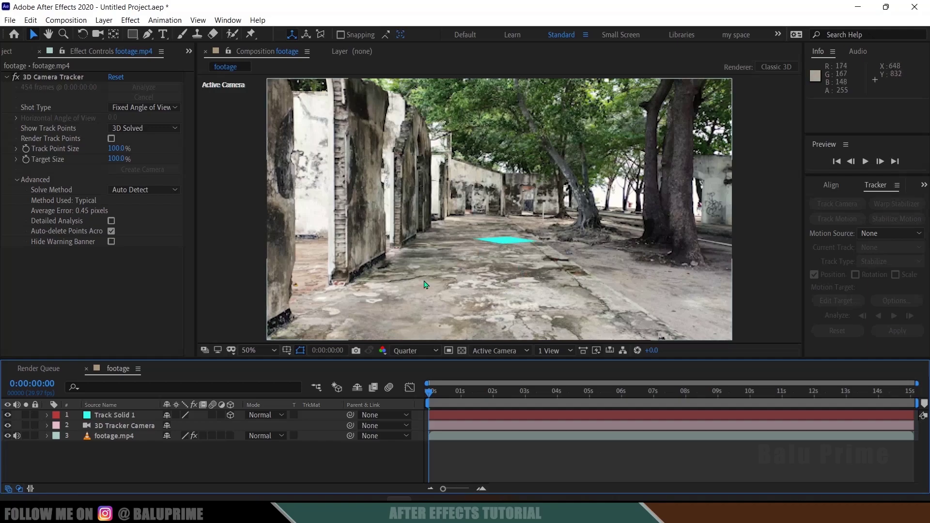
pyautogui.press('space')
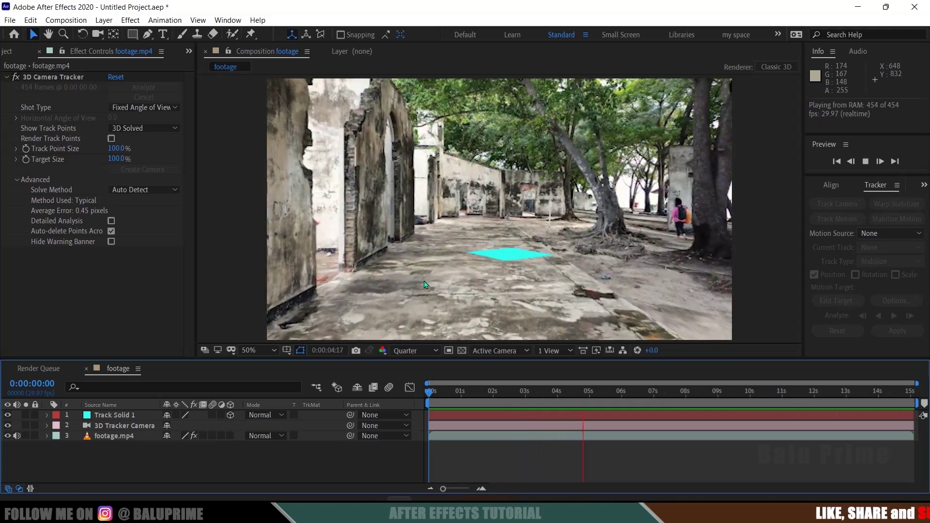
pyautogui.click(426, 392)
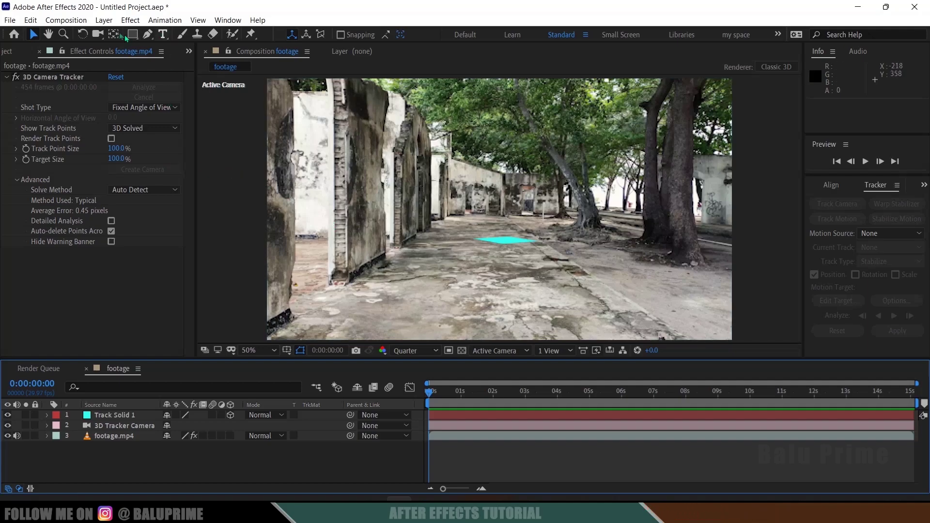
# Create a new composition-sized black solid named element
pyautogui.click(105, 22)
pyautogui.moveTo(146, 30)
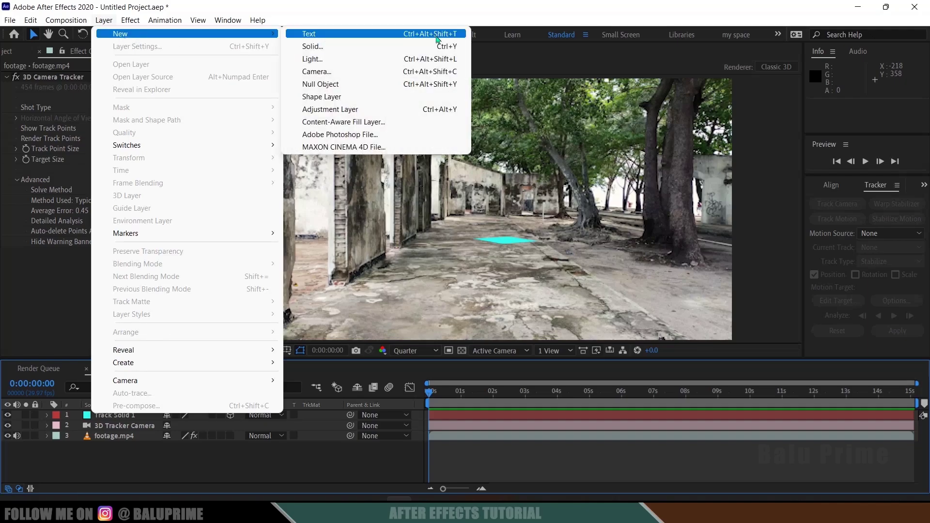
pyautogui.click(368, 47)
pyautogui.write('element')
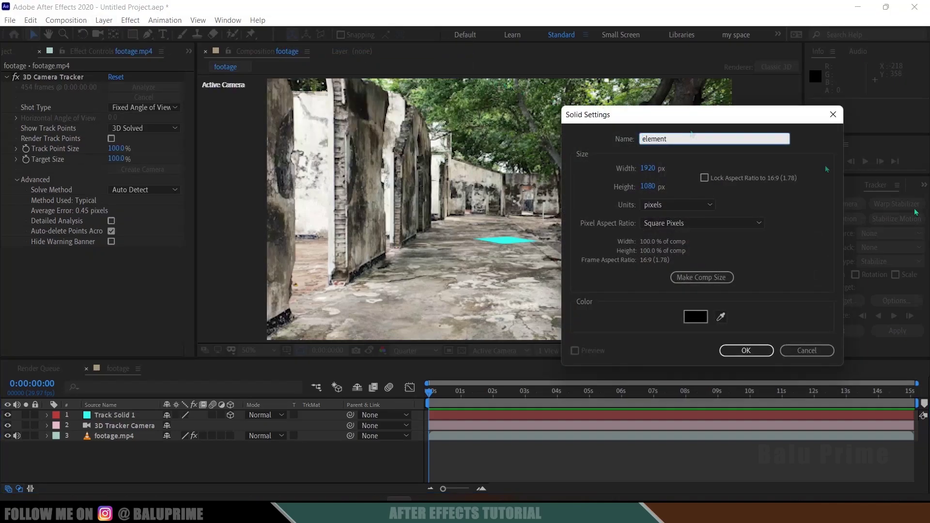
pyautogui.click(703, 278)
pyautogui.click(746, 350)
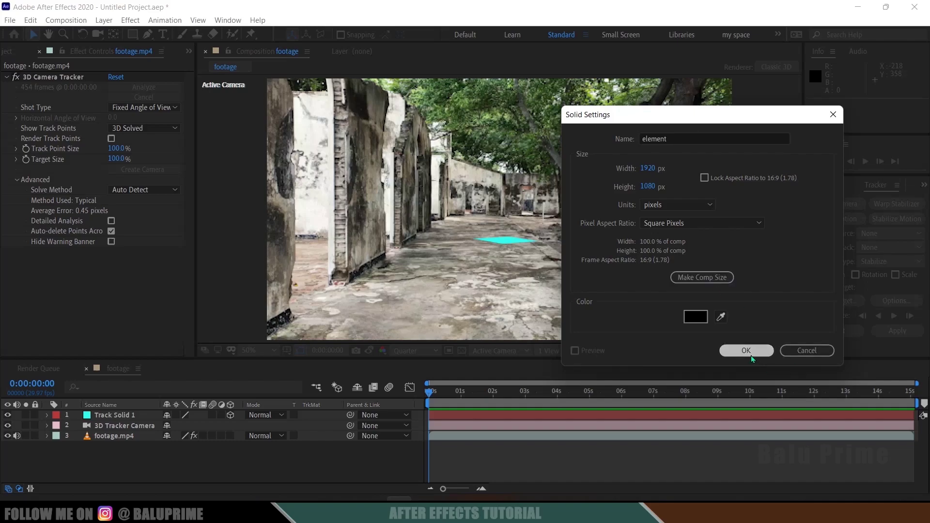
pyautogui.click(124, 466)
# Find the Video Copilot Element effect and apply it to the element solid
pyautogui.click(101, 419)
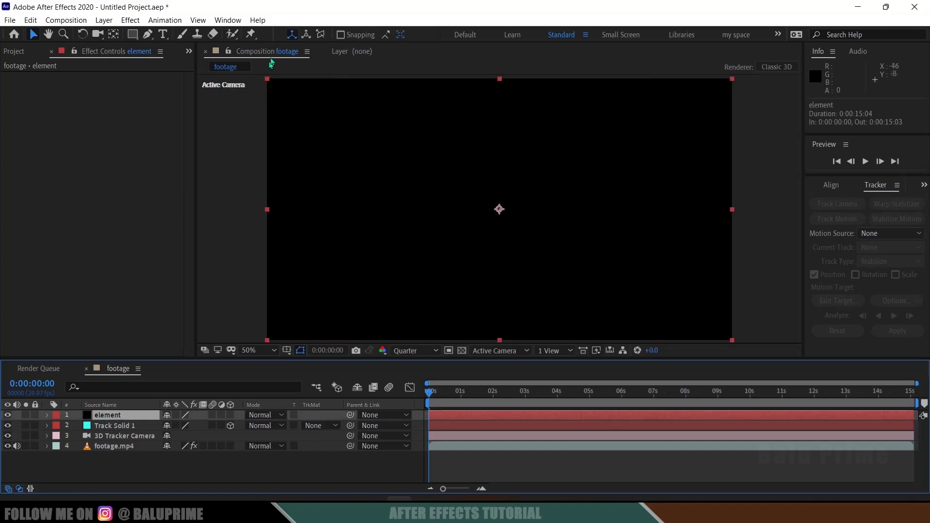
pyautogui.click(226, 18)
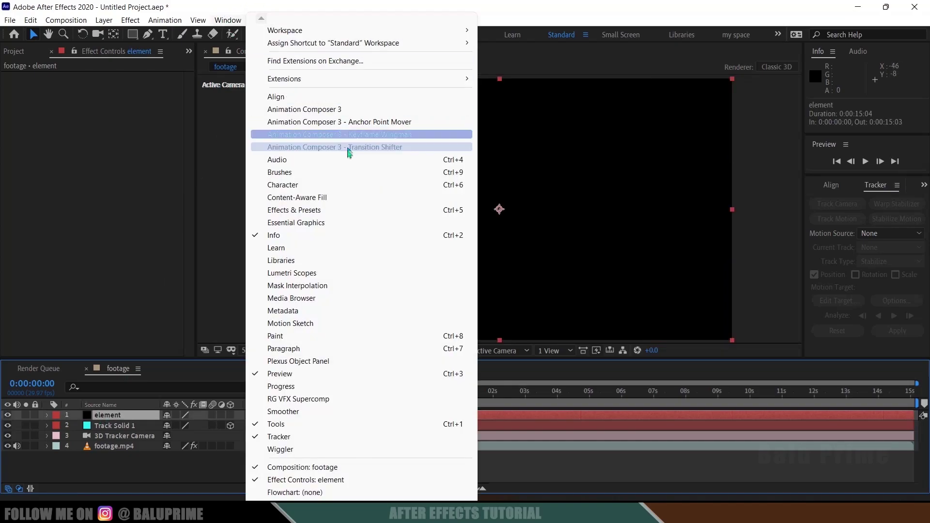
pyautogui.click(295, 210)
pyautogui.click(868, 200)
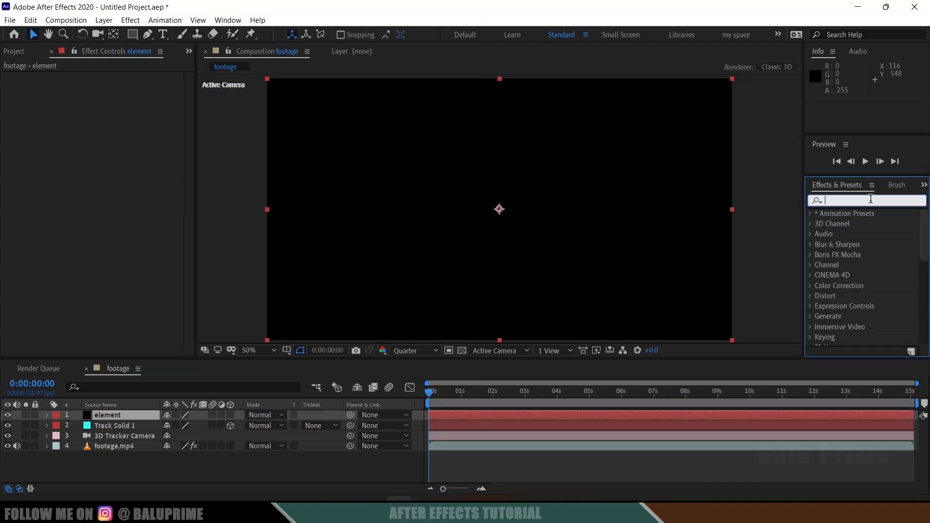
pyautogui.write('element')
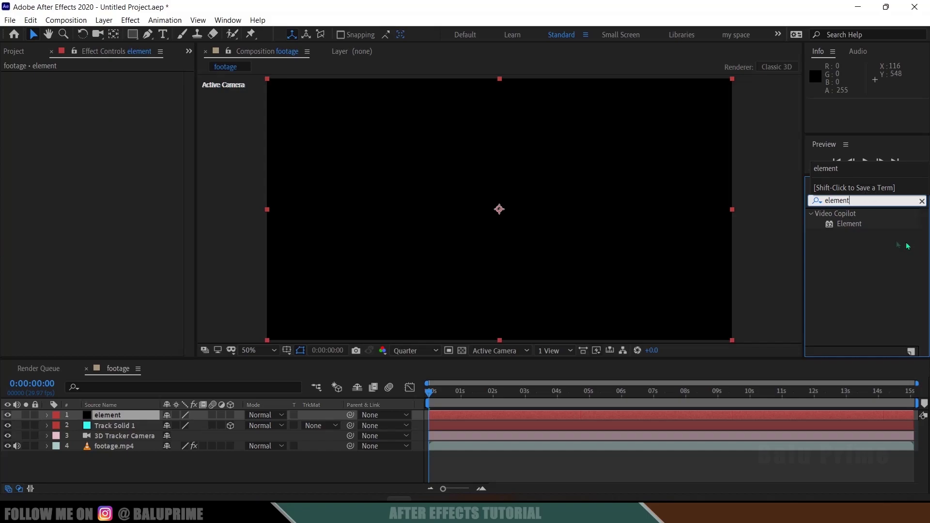
pyautogui.press('Return')
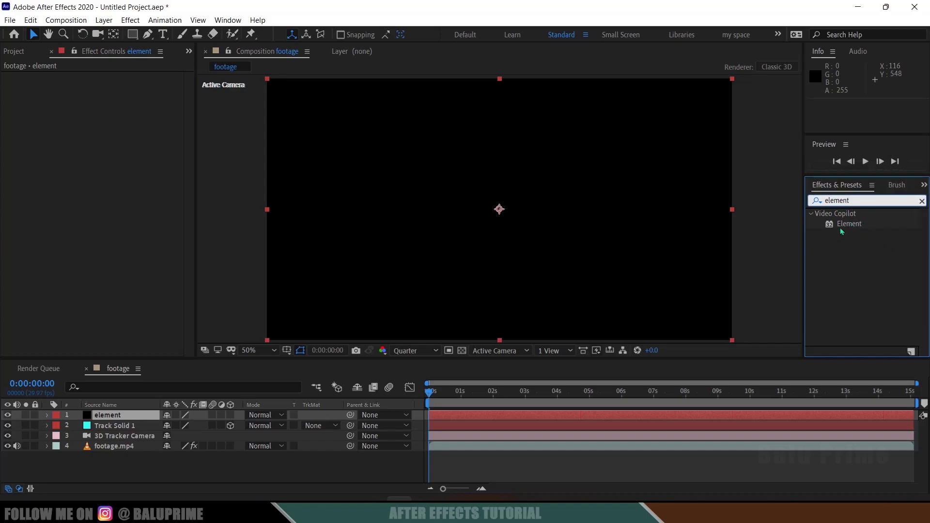
pyautogui.click(848, 228)
pyautogui.moveTo(850, 227); pyautogui.dragTo(107, 415)
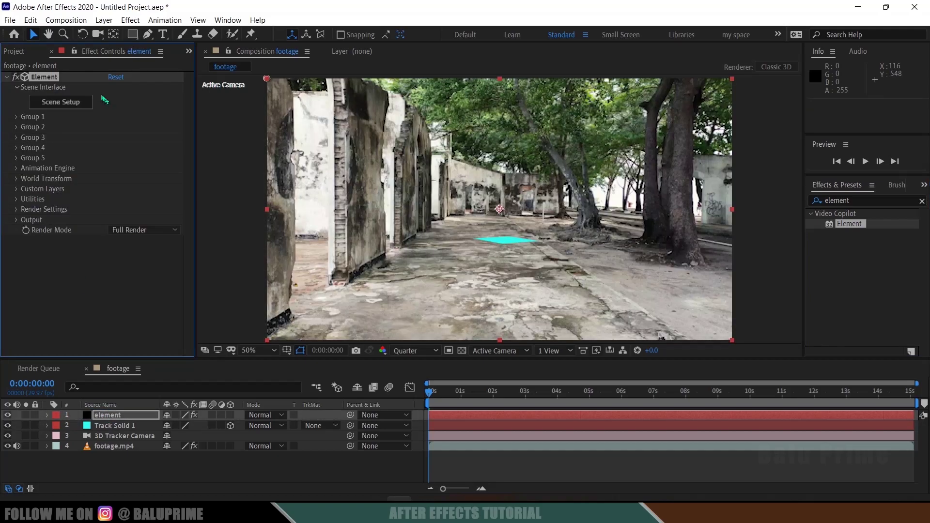
# Import Honda CB 750 F Super Sport 1970.obj into Element's scene setup with Force Alignment set to Bottom
pyautogui.click(76, 103)
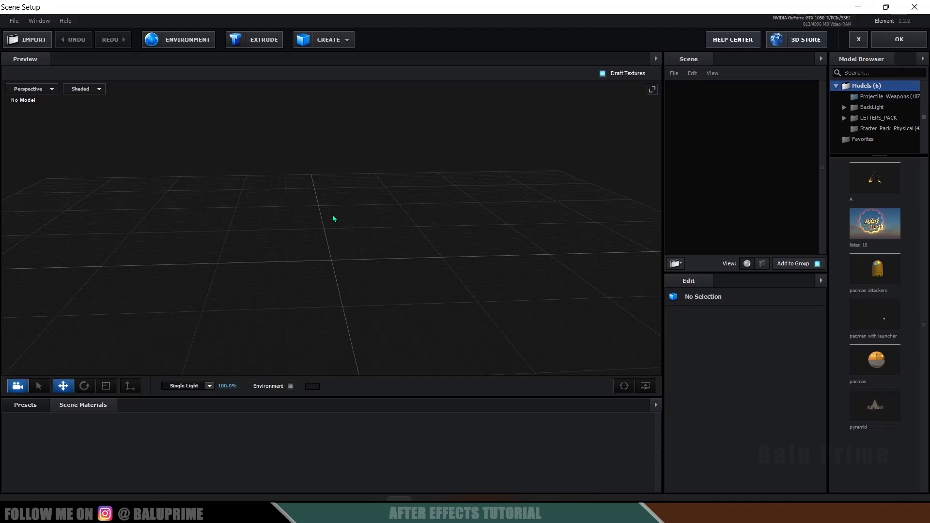
pyautogui.click(16, 38)
pyautogui.click(139, 151)
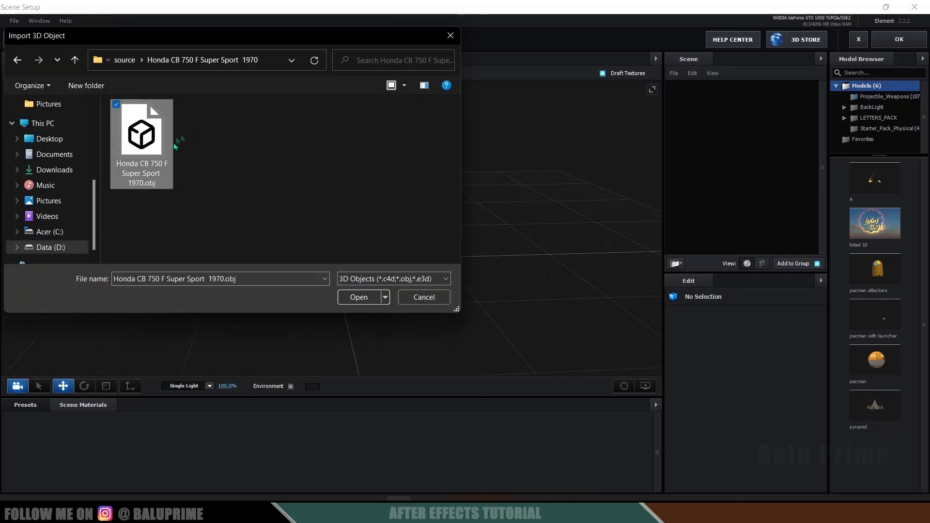
pyautogui.click(373, 293)
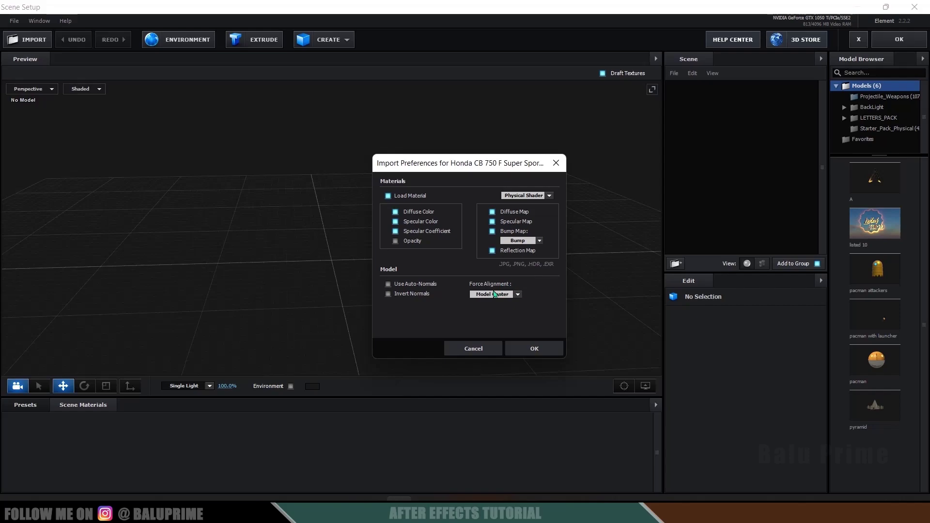
pyautogui.click(496, 294)
pyautogui.click(513, 336)
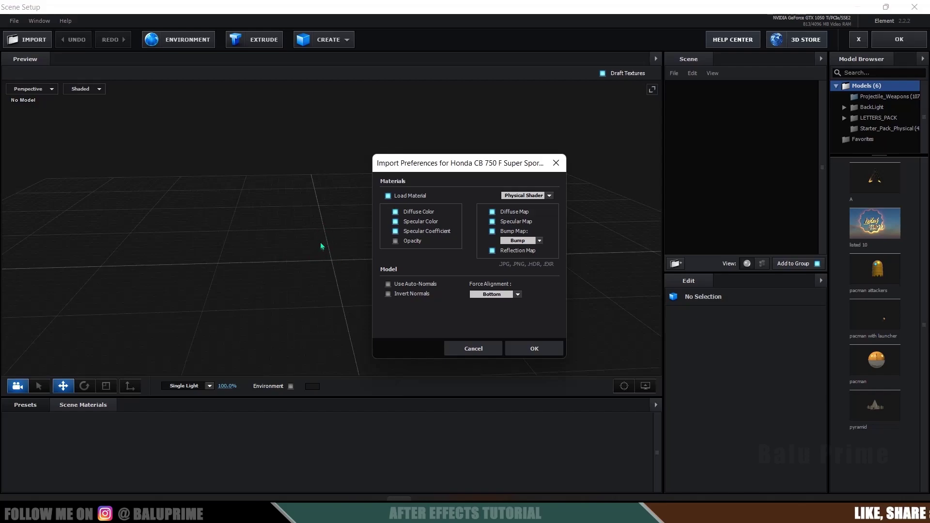
pyautogui.click(534, 348)
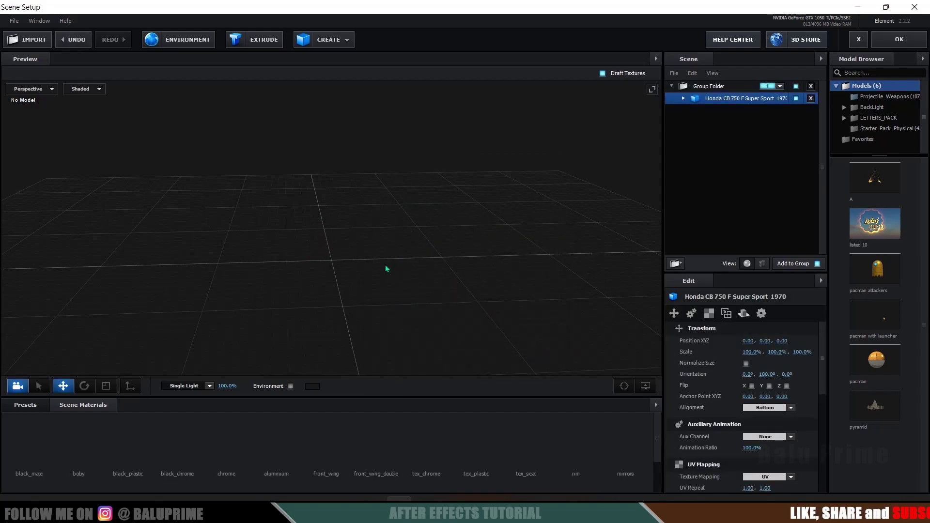
# Turn on Normalize Size for the Honda motorcycle model and inspect it in the preview
pyautogui.moveTo(370, 280); pyautogui.dragTo(353, 263)
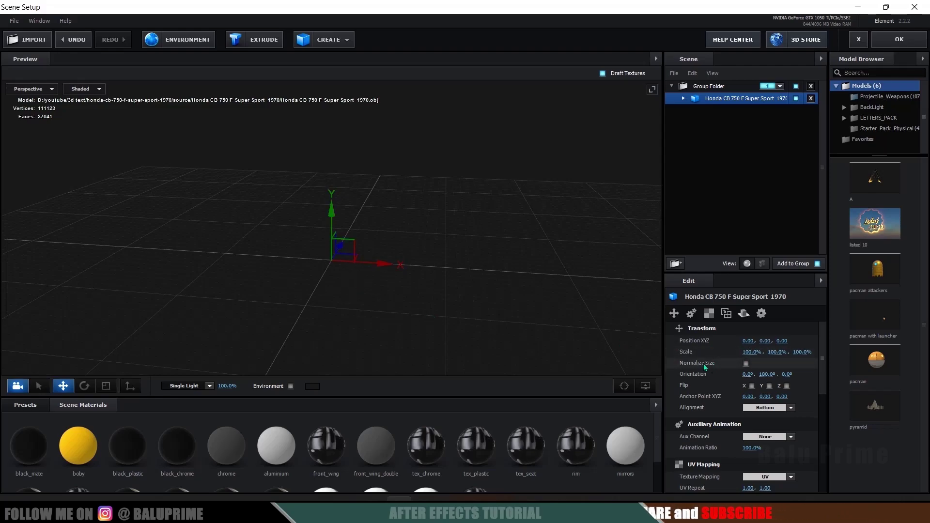
pyautogui.click(746, 364)
pyautogui.moveTo(439, 242); pyautogui.dragTo(442, 242)
pyautogui.moveTo(426, 242); pyautogui.dragTo(416, 242)
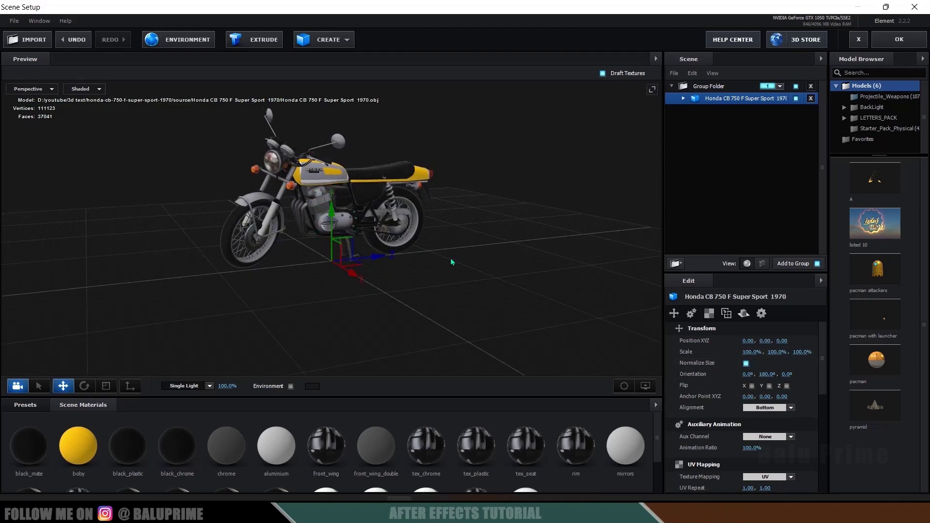
# Add a plane model to the Element scene beneath the motorcycle and set its scale to 2000% on all axes
pyautogui.click(328, 45)
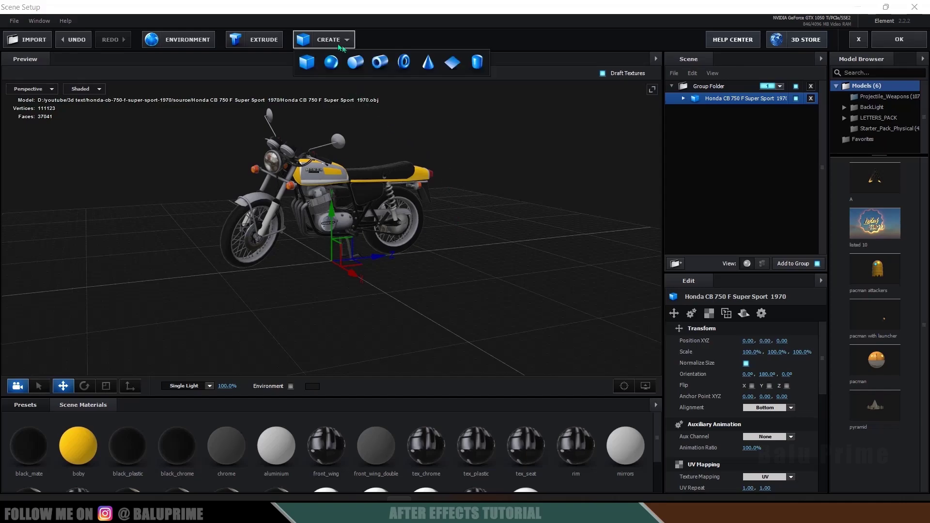
pyautogui.click(457, 63)
pyautogui.click(754, 403)
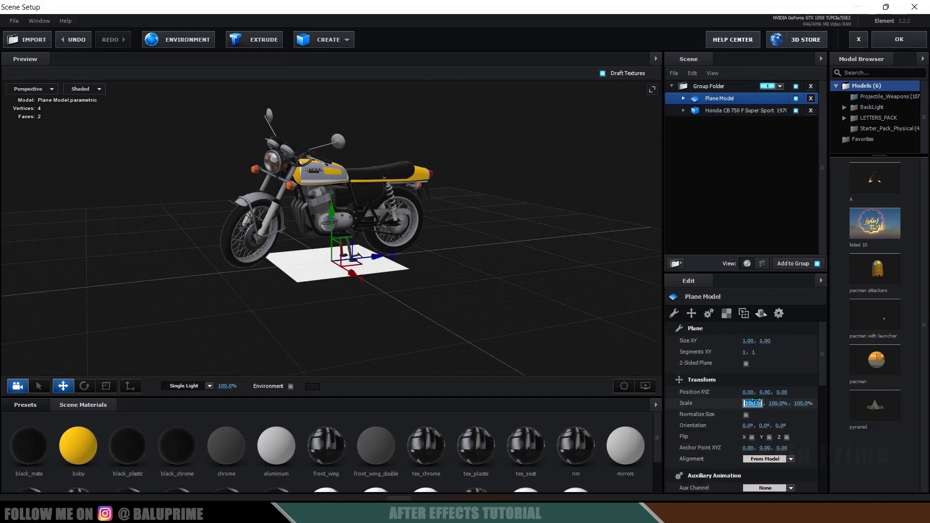
pyautogui.press('Return')
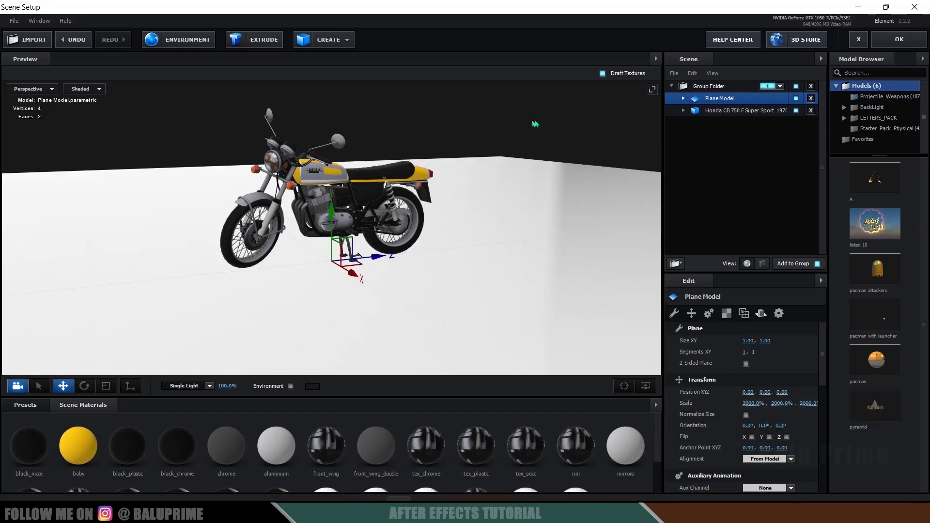
# Apply the Matte_Shadow preset from the Physical materials to the plane
pyautogui.click(24, 407)
pyautogui.click(48, 471)
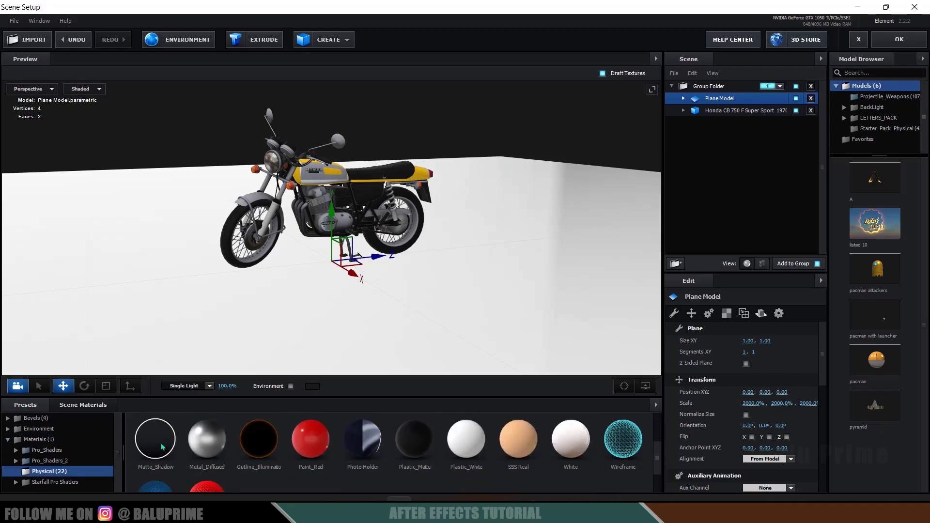
pyautogui.moveTo(162, 446); pyautogui.dragTo(120, 272)
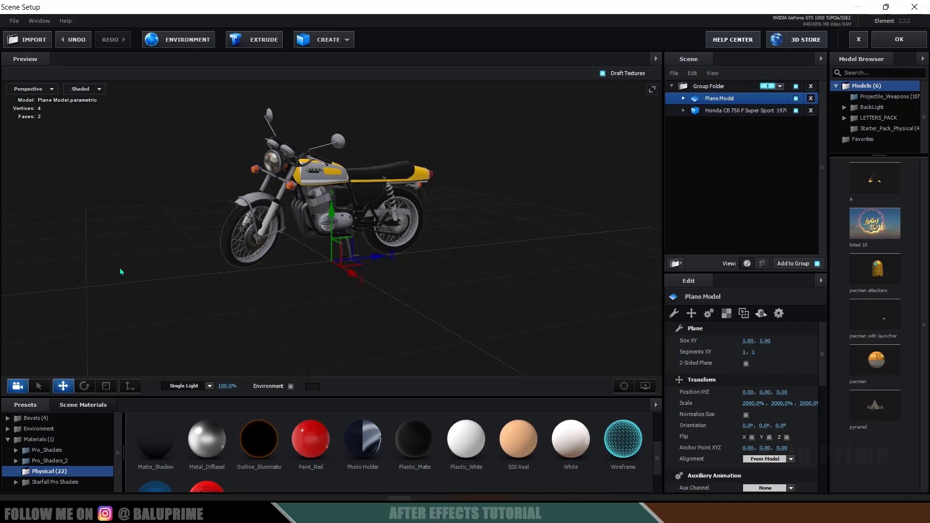
# Check the advanced settings of the plane's Matte_Shadow material, including the Matte Shadow option, and accept the scene setup
pyautogui.click(683, 98)
pyautogui.click(741, 111)
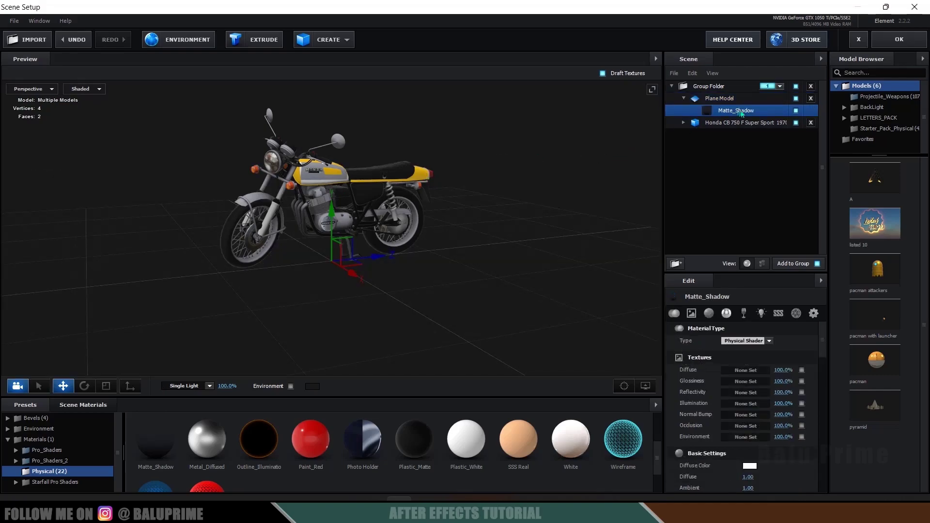
pyautogui.click(813, 318)
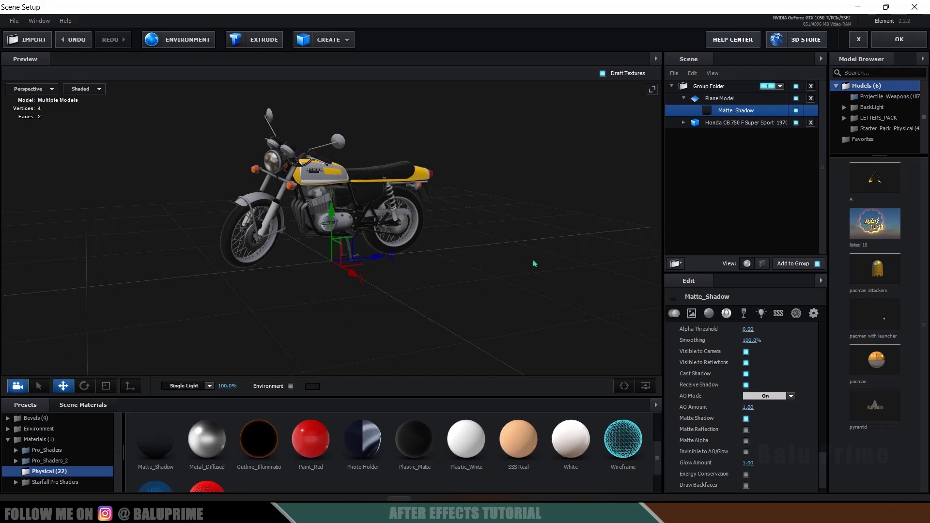
pyautogui.click(896, 39)
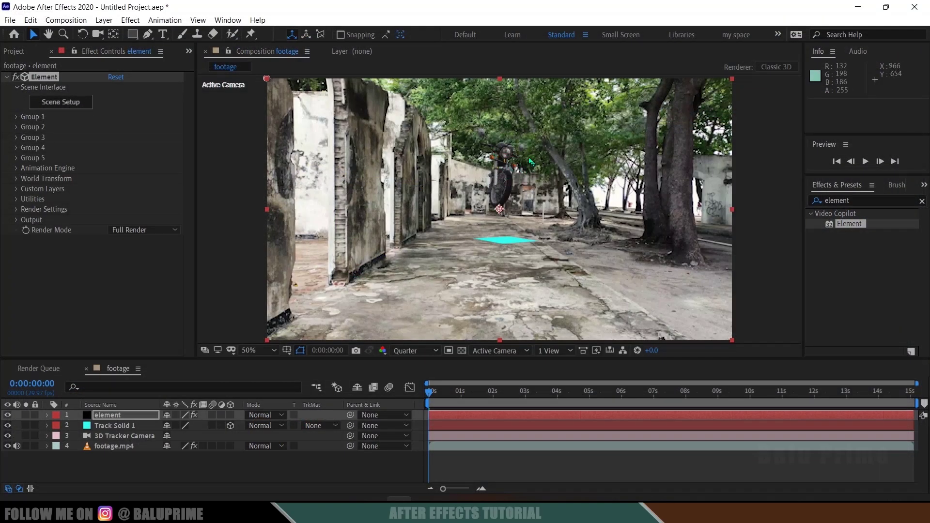
# Play the composition to check how the motorcycle follows the tracked footage, and return to the first frame
pyautogui.press('space')
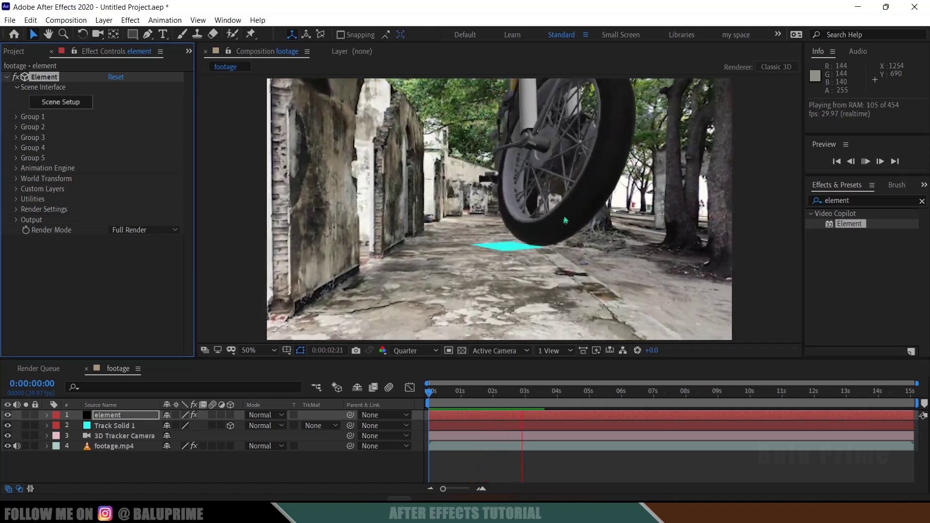
pyautogui.press('space')
pyautogui.press('Home')
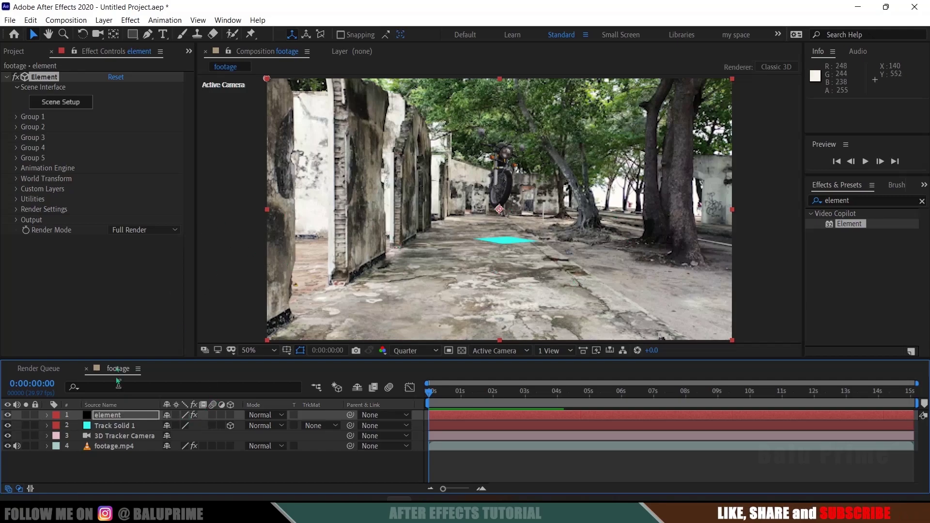
# Create a group null for Group 1 from the Element effect's Group Utilities
pyautogui.click(16, 117)
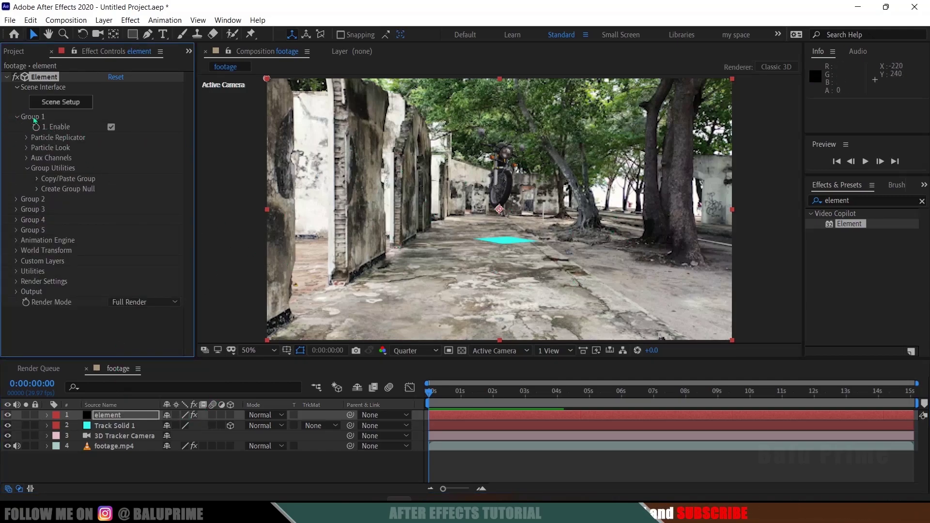
pyautogui.click(37, 189)
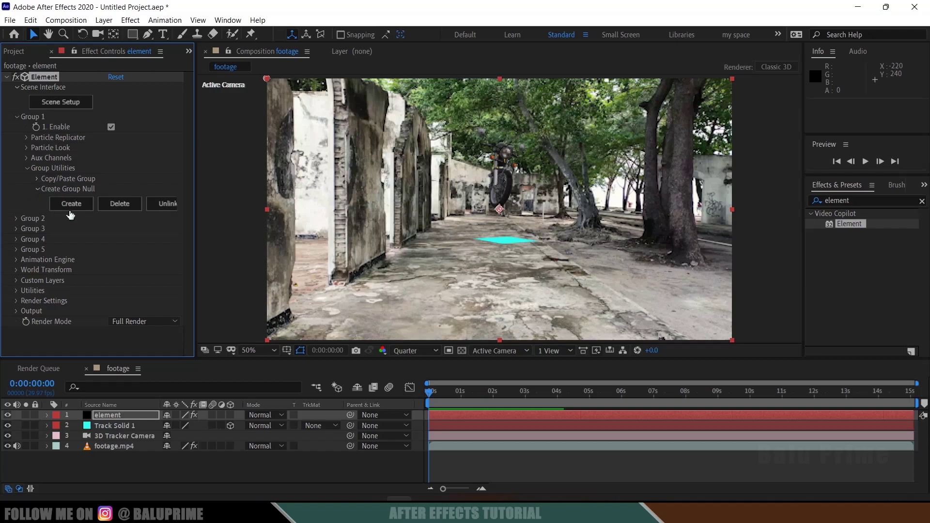
pyautogui.click(72, 209)
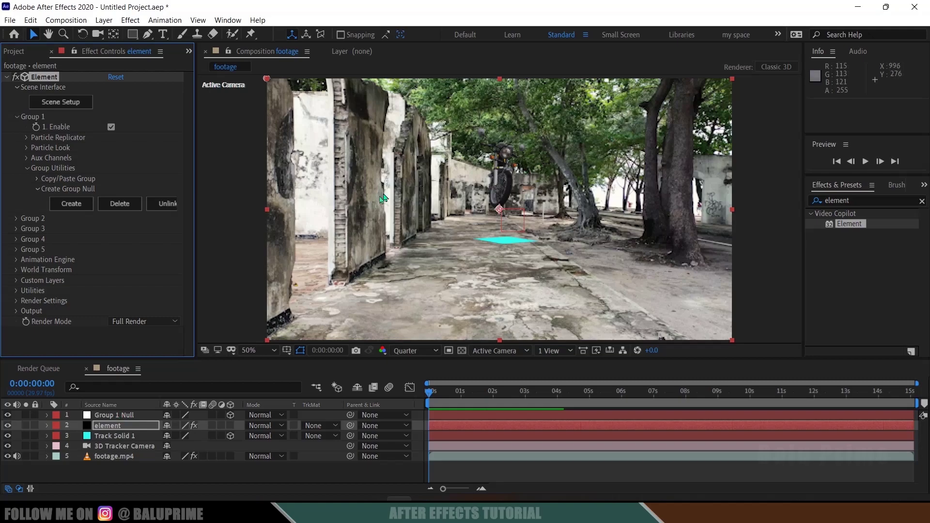
# Copy the Position of Track Solid 1 and paste it onto the Position of Group 1 Null
pyautogui.click(120, 439)
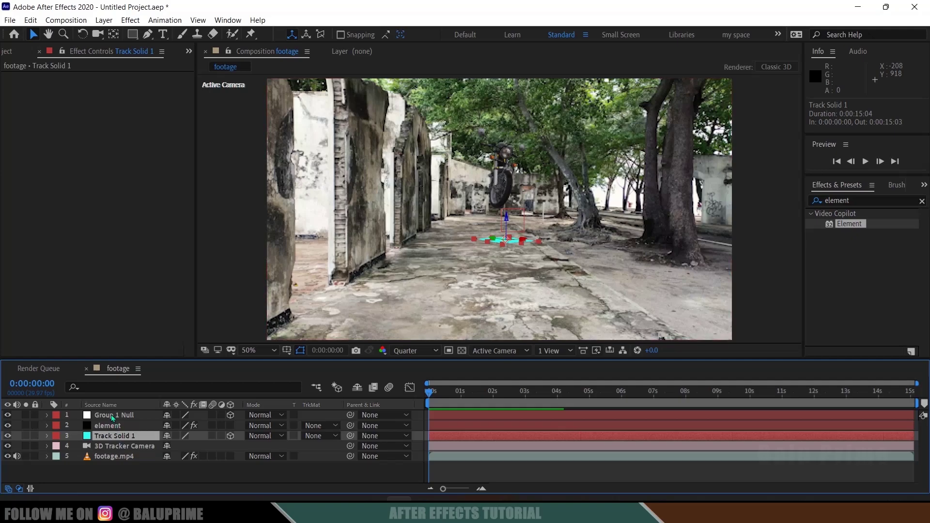
pyautogui.click(111, 414)
pyautogui.keyDown('ctrl'); pyautogui.click(124, 437); pyautogui.keyUp('ctrl')
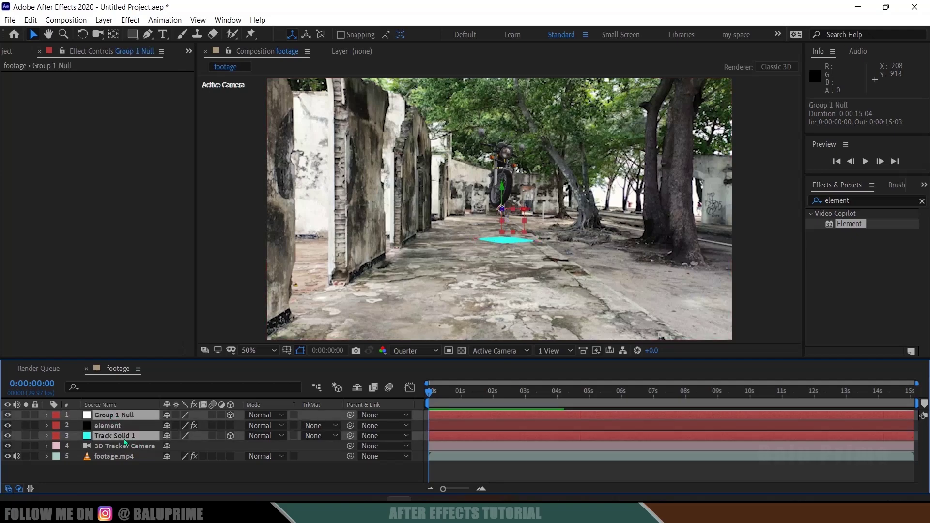
pyautogui.press('p')
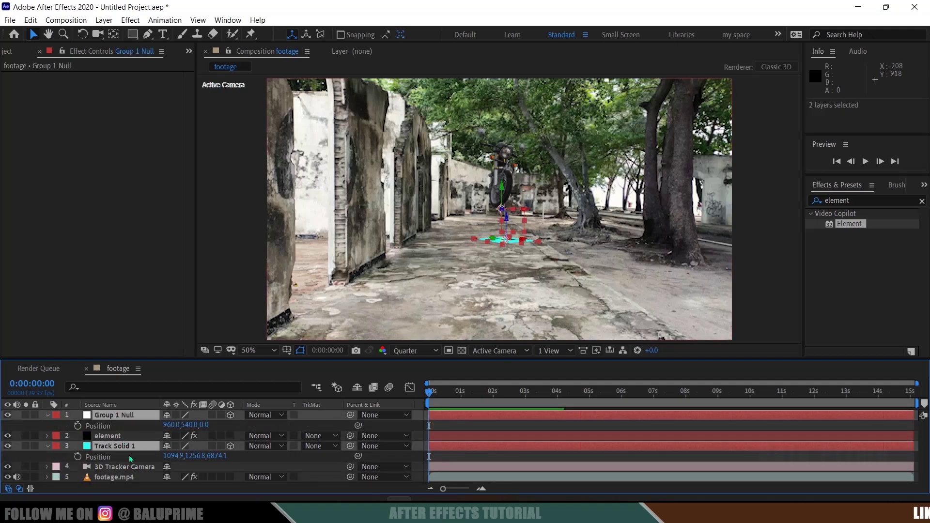
pyautogui.click(106, 458)
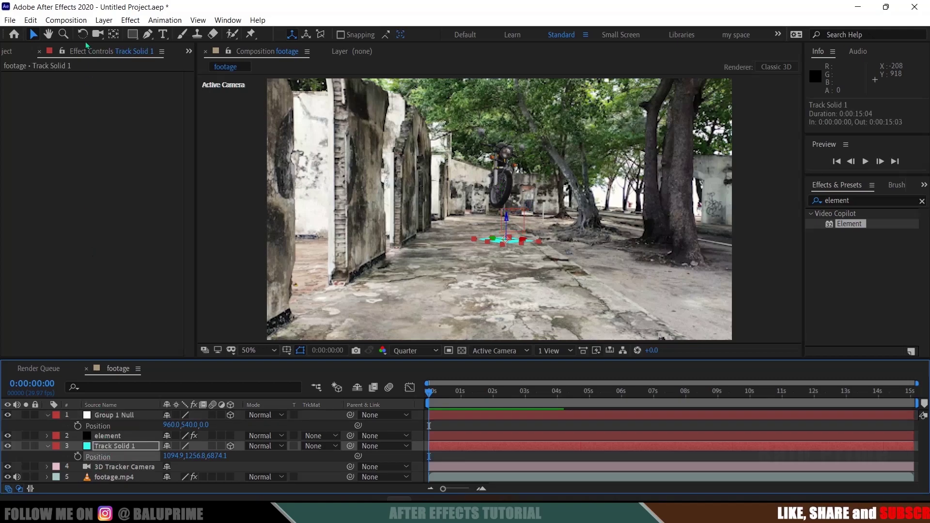
pyautogui.click(31, 20)
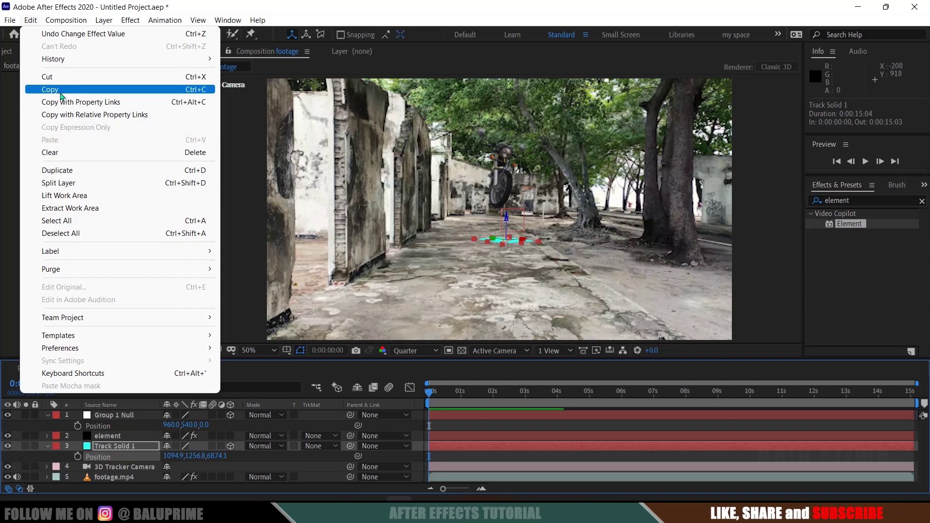
pyautogui.click(56, 89)
pyautogui.click(119, 415)
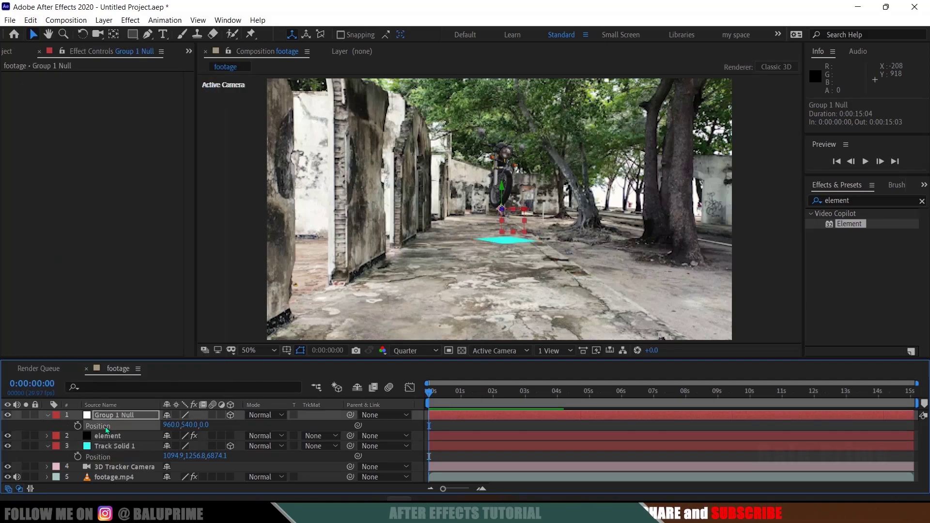
pyautogui.click(31, 19)
pyautogui.click(50, 140)
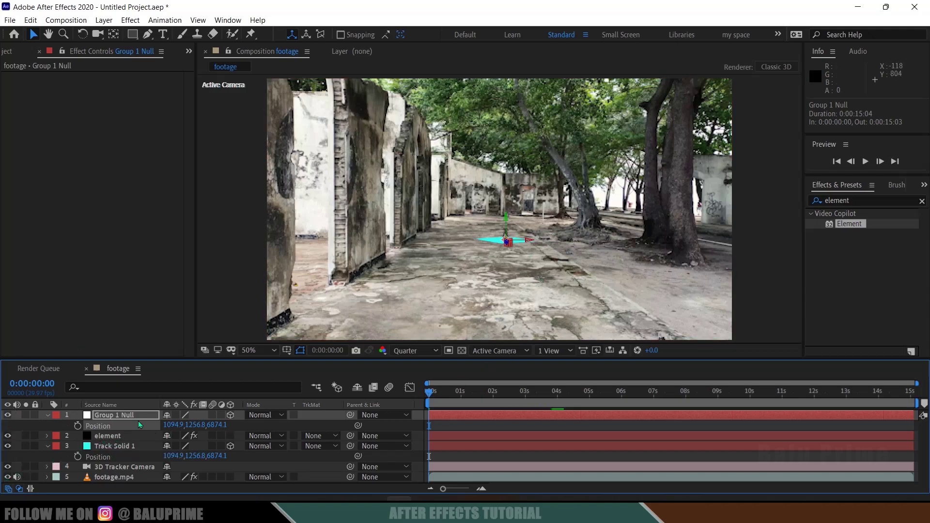
# Assign the Honda motorcycle model to auxiliary animation Channel 1 in Element's scene setup and accept the scene
pyautogui.click(117, 435)
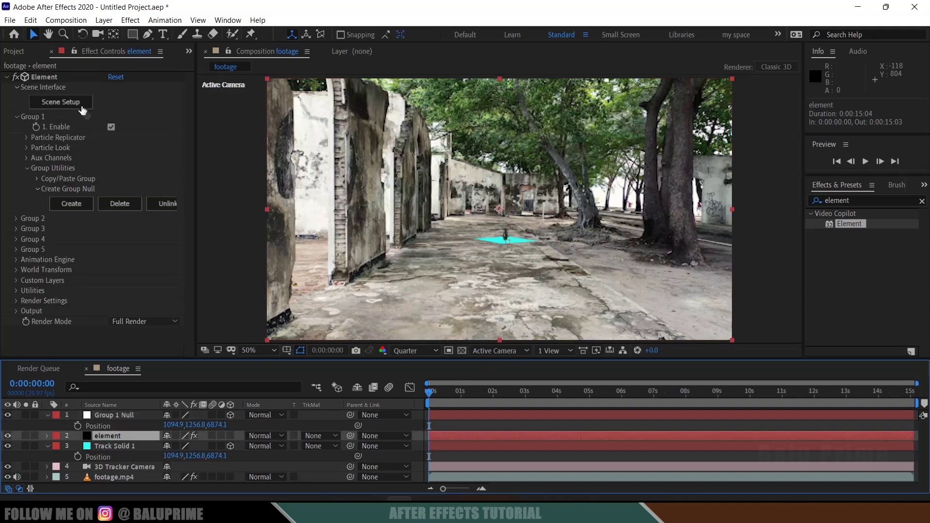
pyautogui.click(60, 102)
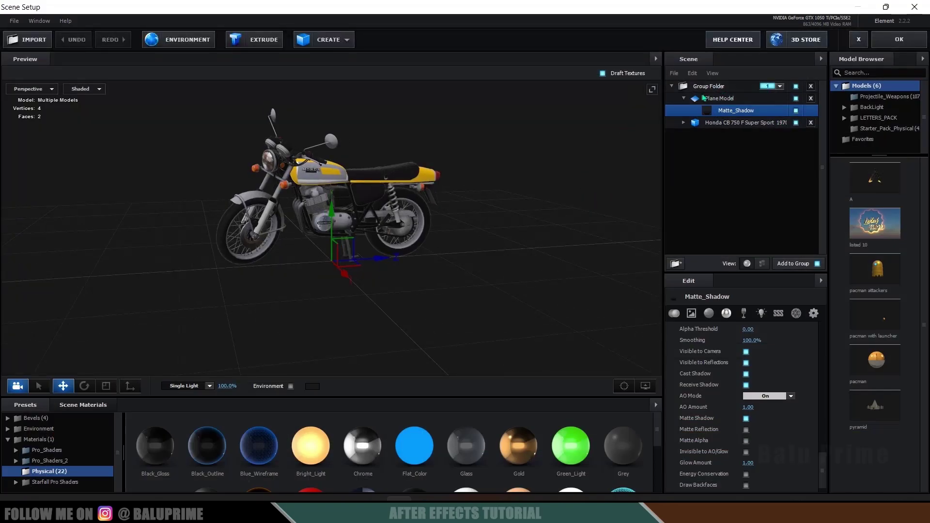
pyautogui.click(719, 126)
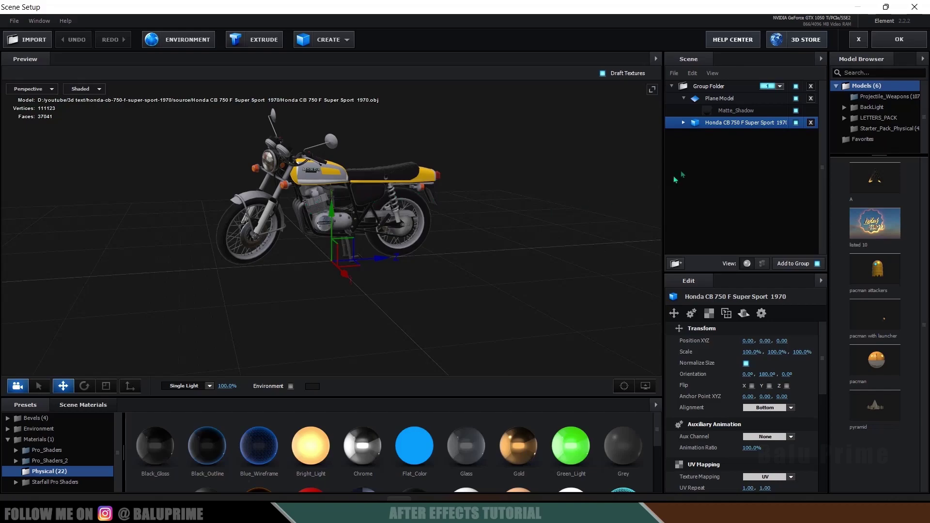
pyautogui.rightClick(713, 126)
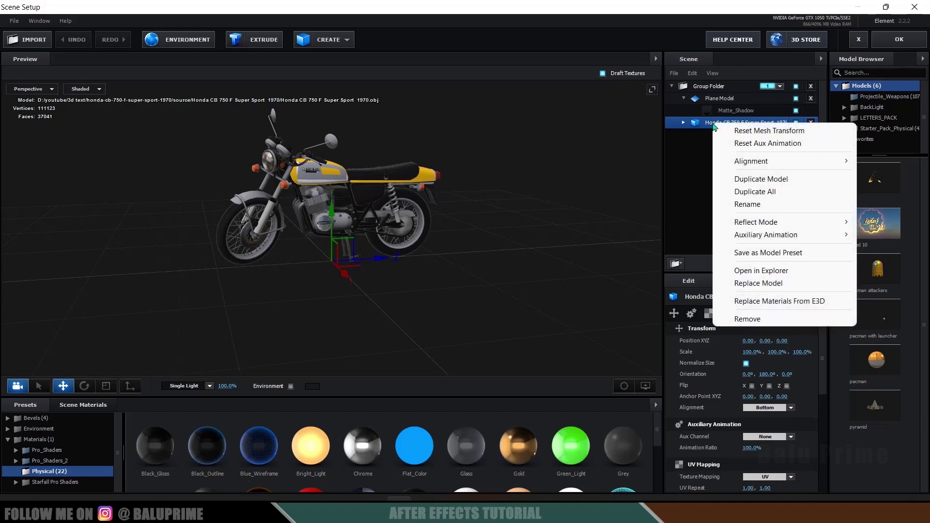
pyautogui.rightClick(703, 124)
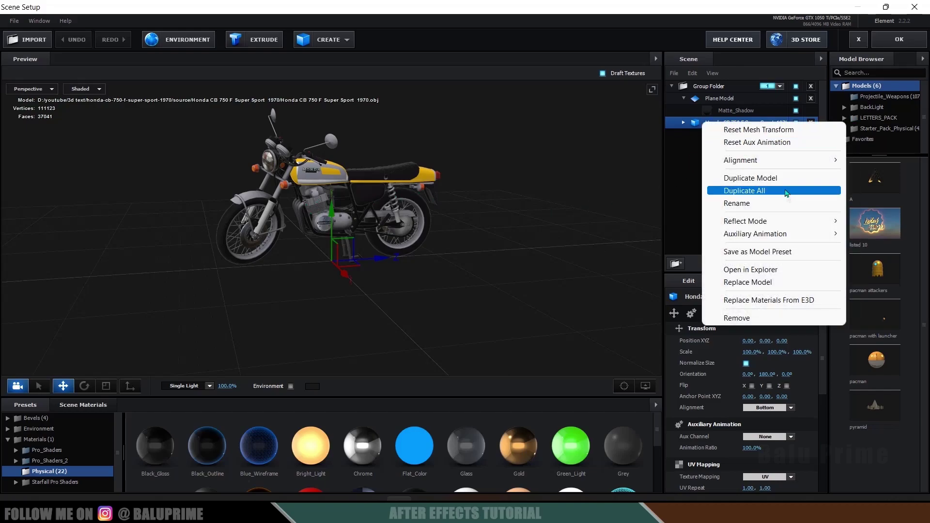
pyautogui.moveTo(756, 234)
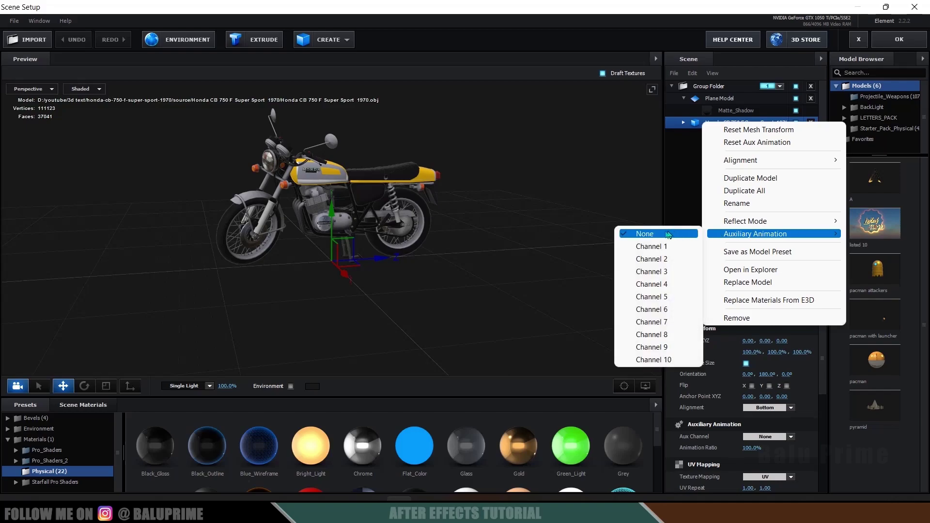
pyautogui.click(652, 246)
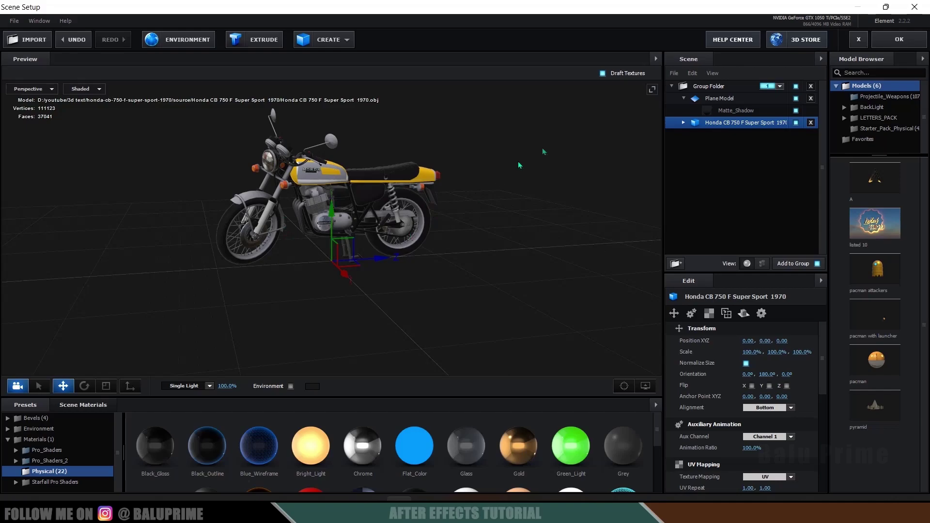
pyautogui.rightClick(725, 132)
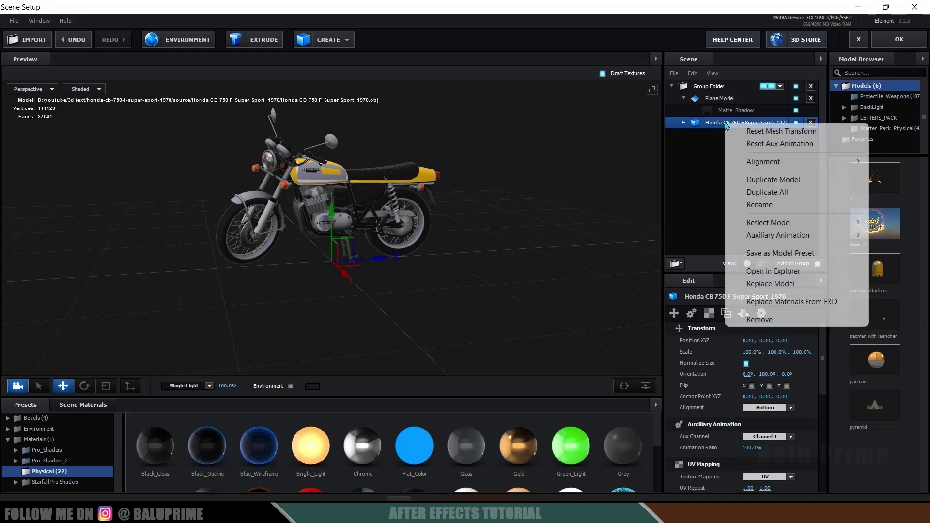
pyautogui.moveTo(755, 235)
pyautogui.click(701, 248)
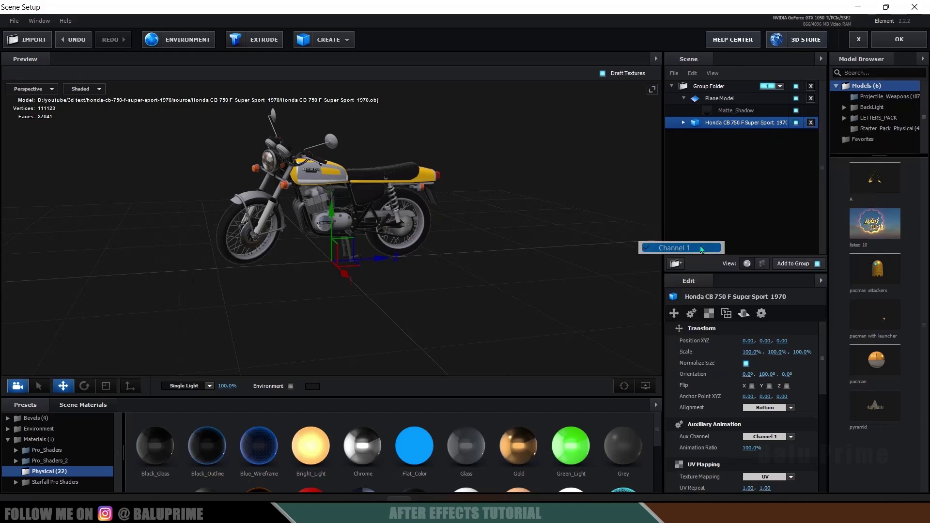
pyautogui.click(895, 43)
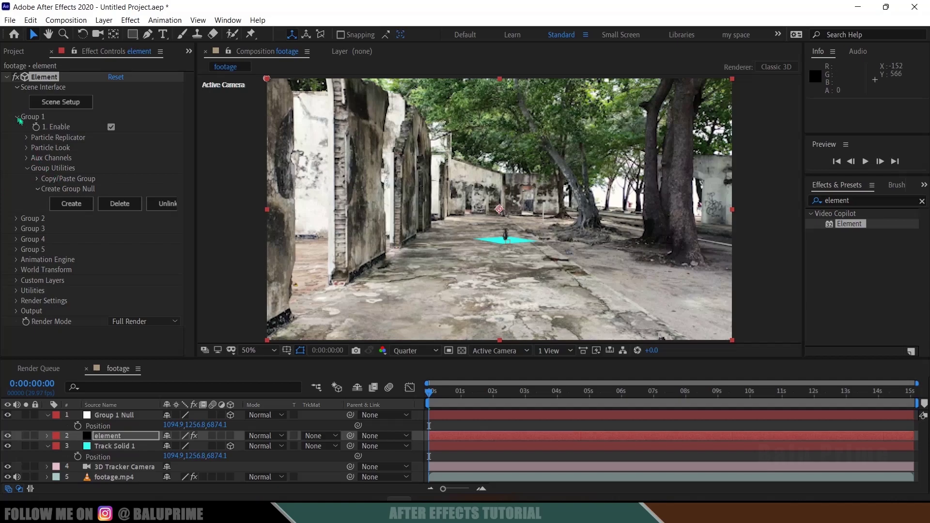
# In Group 1's Aux Channel 1, set the scale to 4.00 and the Y rotation to about -56°
pyautogui.click(26, 159)
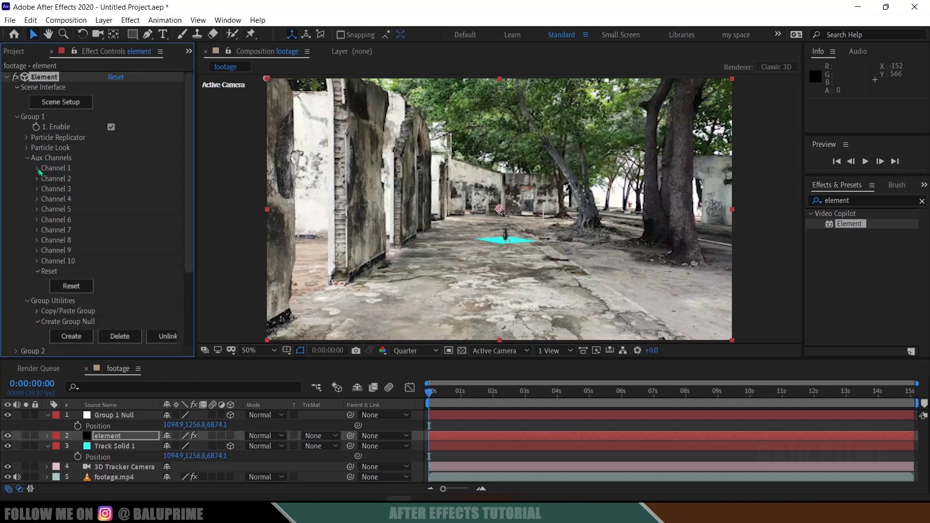
pyautogui.click(38, 169)
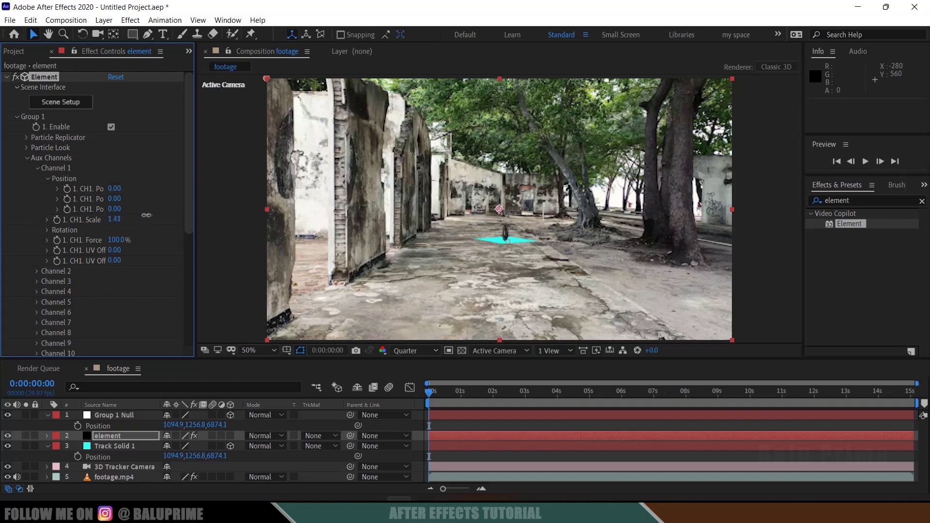
pyautogui.click(115, 219)
pyautogui.write('4')
pyautogui.press('Return')
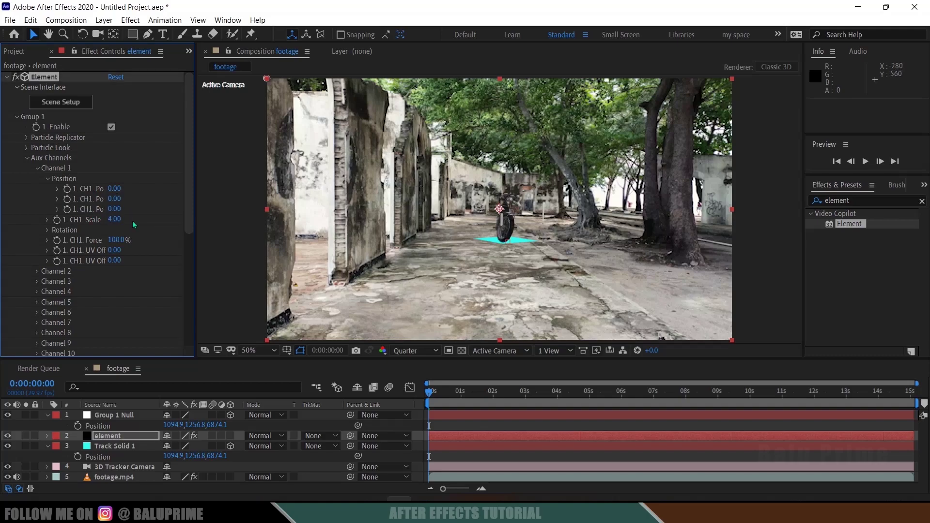
pyautogui.click(47, 230)
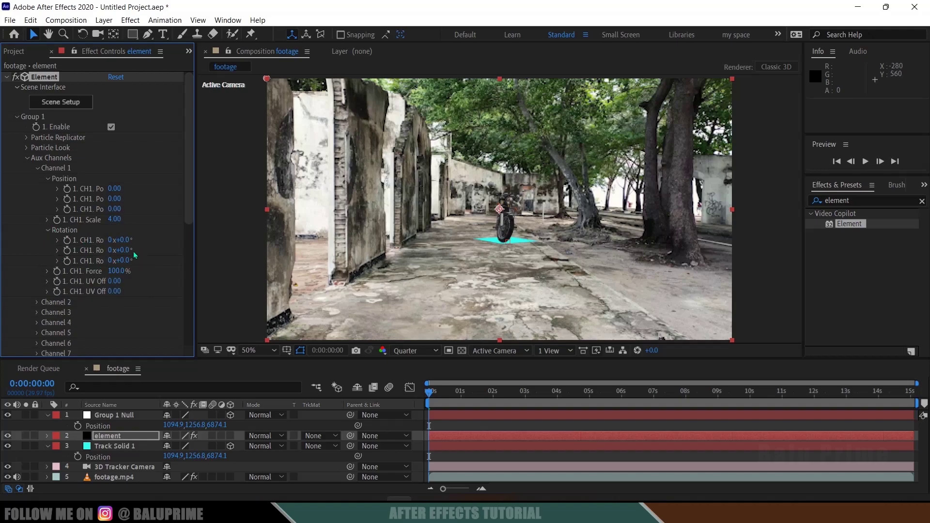
pyautogui.moveTo(143, 249); pyautogui.dragTo(97, 250)
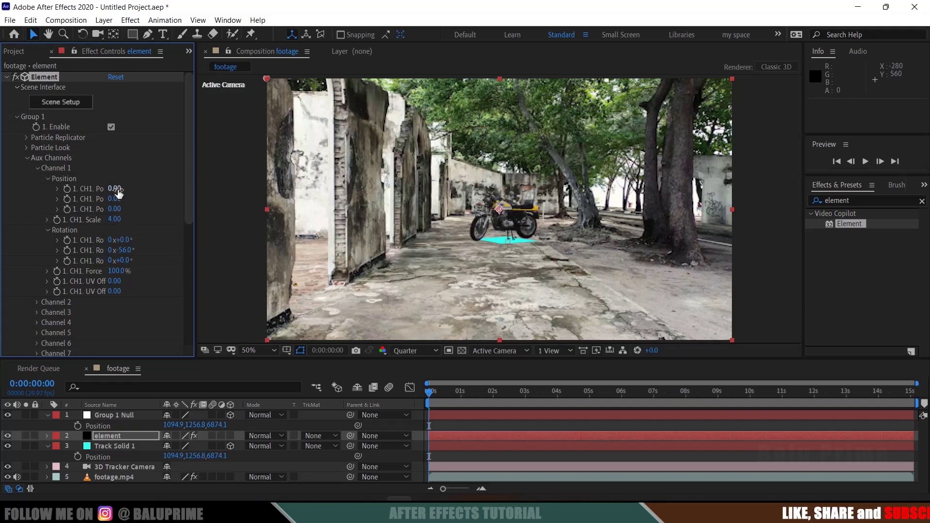
# Set the X position of Group 1's Aux Channel 1 to about -1.63 and preview the motorcycle's placement
pyautogui.moveTo(111, 189); pyautogui.dragTo(5, 182)
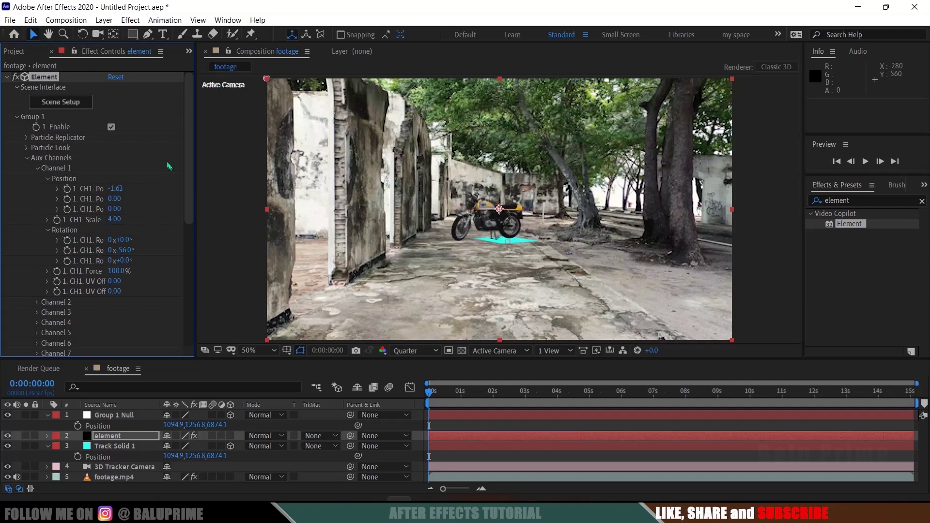
pyautogui.press('space')
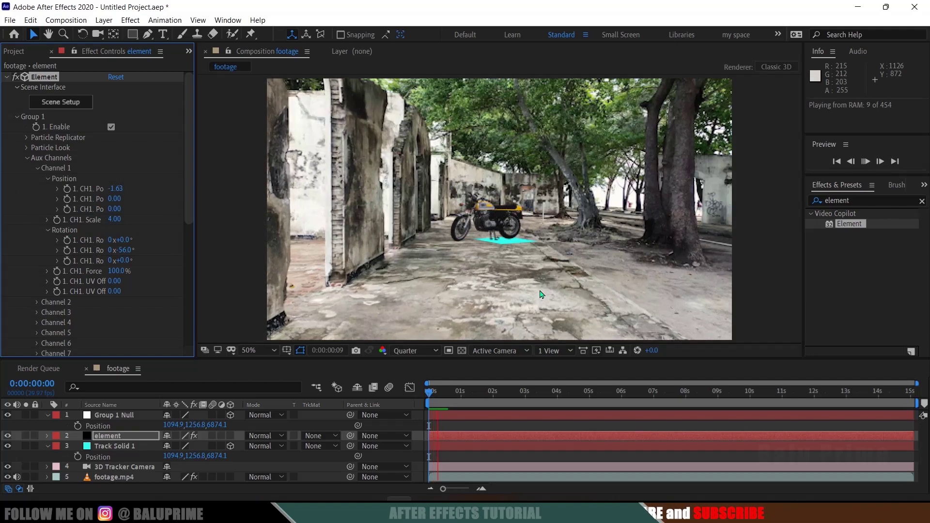
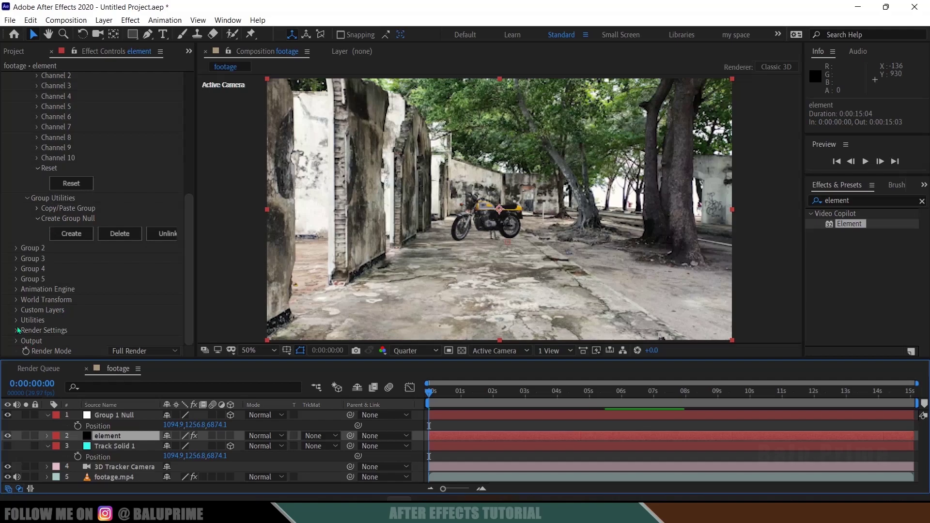
# Enable ambient occlusion in Element's render settings and set the AO mode to Ray-Traced
pyautogui.click(16, 331)
pyautogui.scroll(-5, 38, 253)
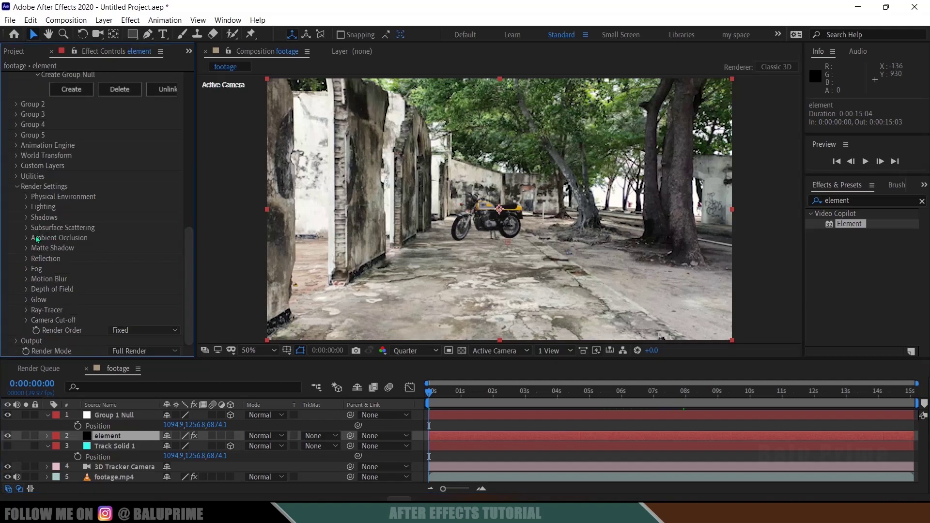
pyautogui.click(27, 239)
pyautogui.scroll(-1, 27, 242)
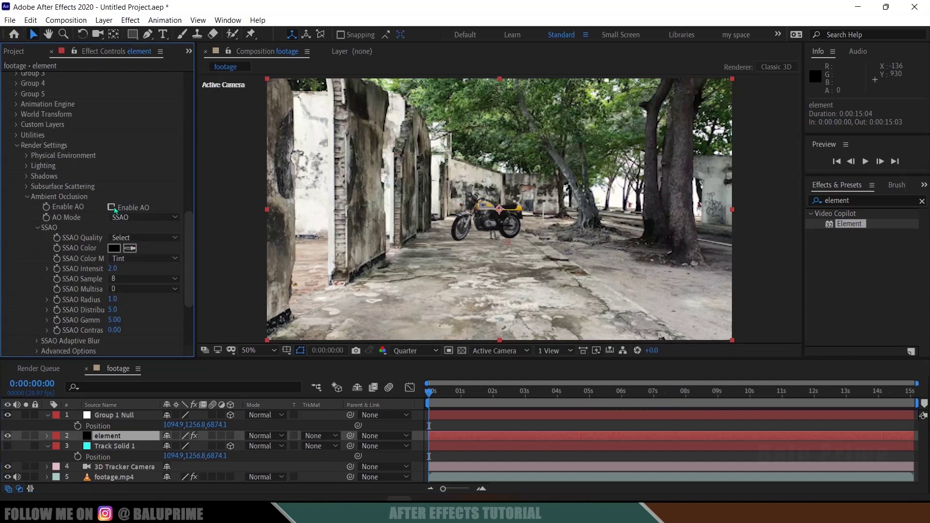
pyautogui.click(138, 217)
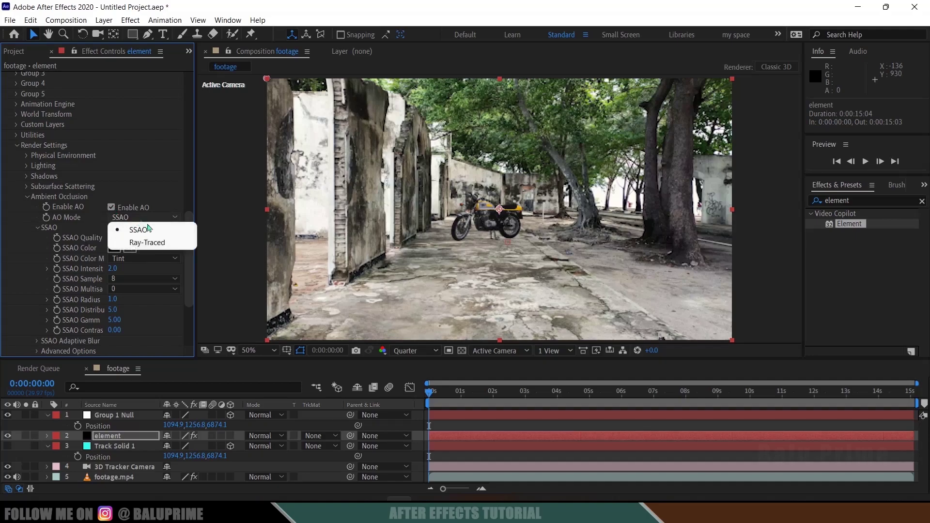
pyautogui.click(158, 243)
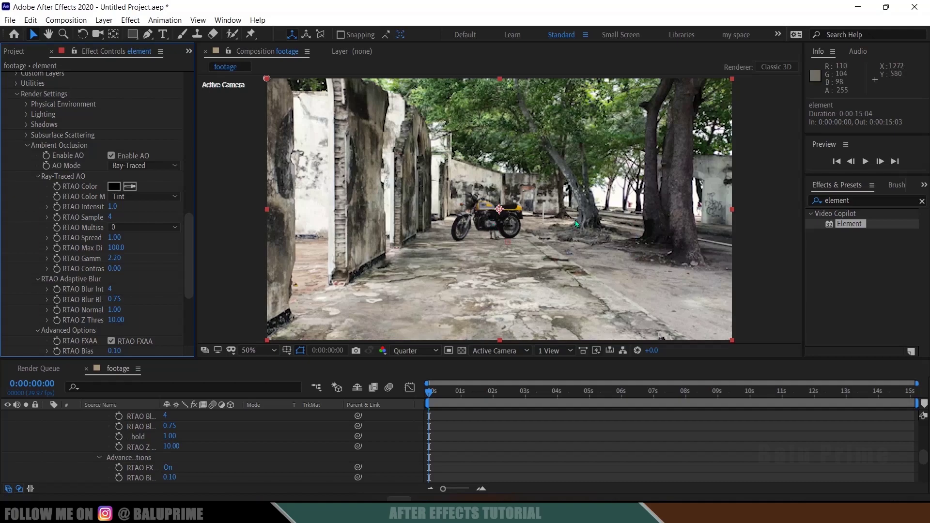
# Create a white parallel light with 100% intensity, shadow casting enabled and 50% shadow darkness
pyautogui.click(99, 21)
pyautogui.moveTo(119, 33)
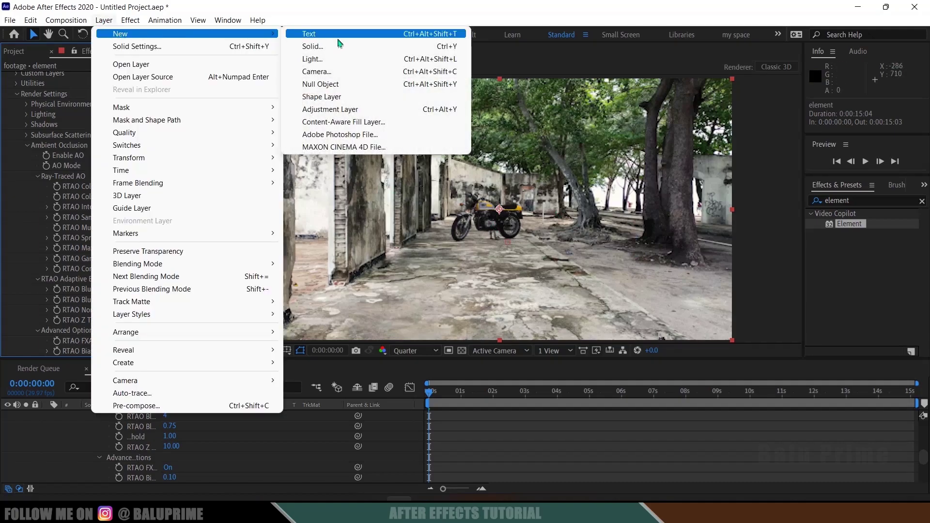
pyautogui.click(328, 60)
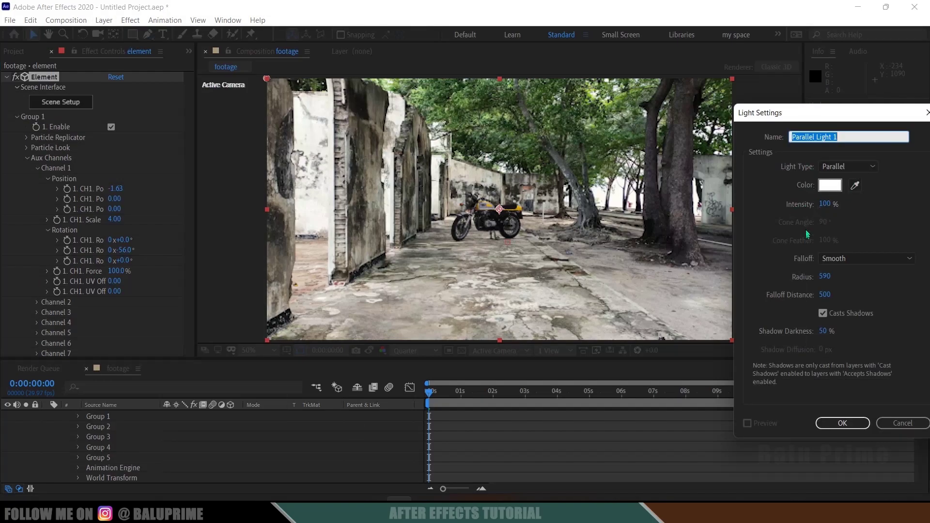
pyautogui.click(826, 314)
pyautogui.click(824, 314)
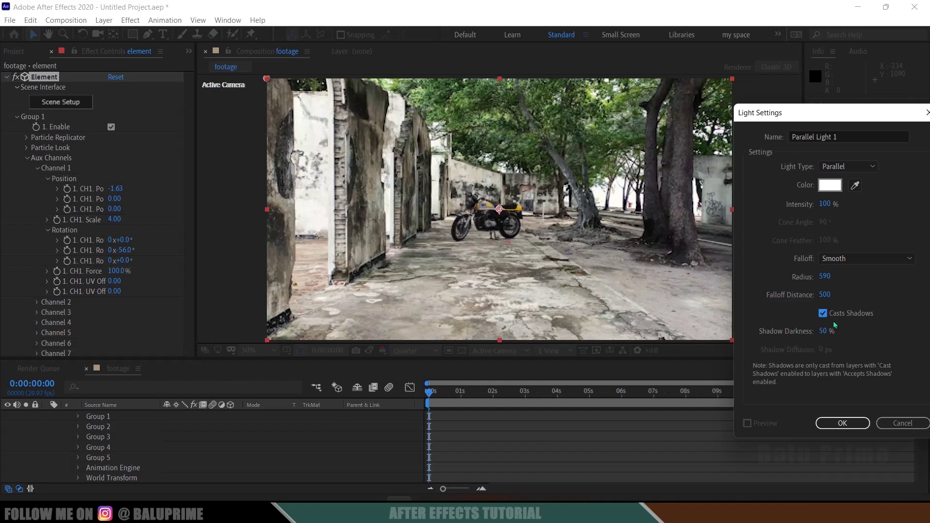
pyautogui.click(843, 423)
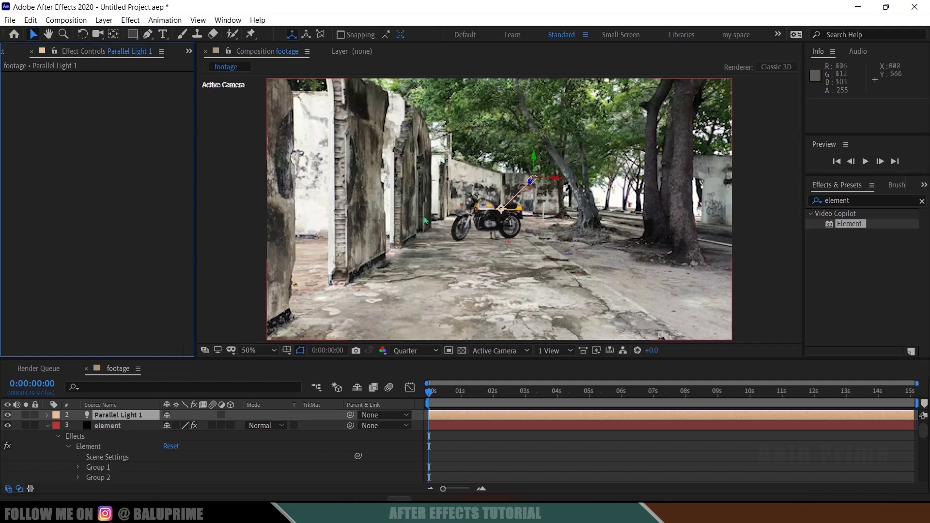
# Enable shadows in the element layer's render settings and set the shadow mode to Ray-Traced, checking at 0:00:06:12
pyautogui.click(106, 426)
pyautogui.scroll(-3, 106, 252)
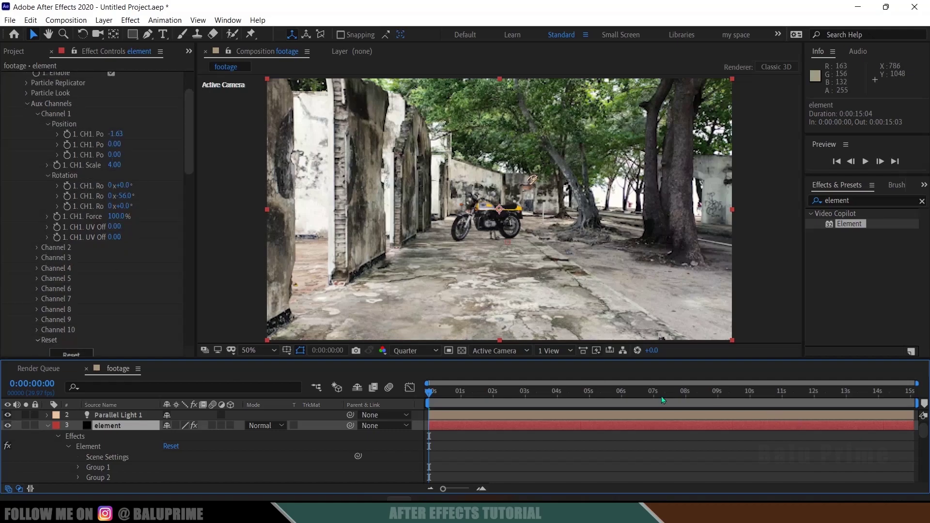
pyautogui.click(634, 392)
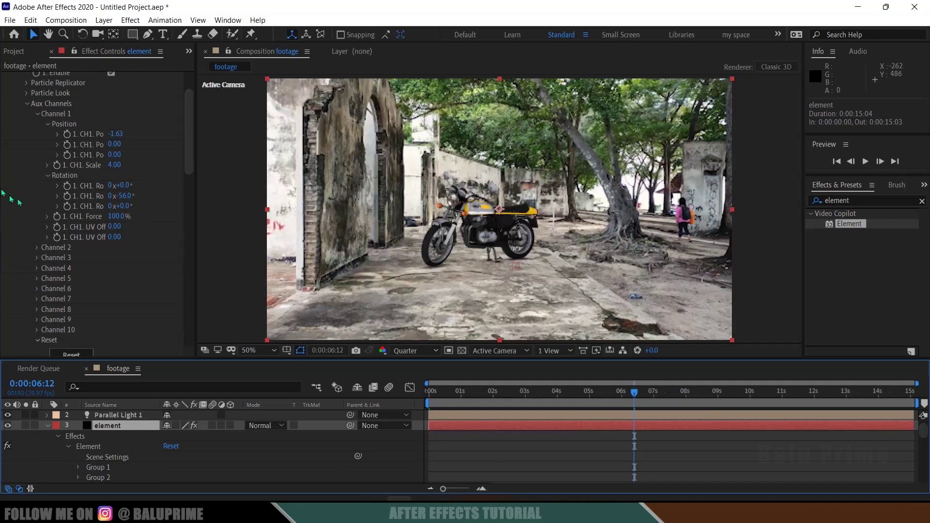
pyautogui.scroll(-15, 41, 170)
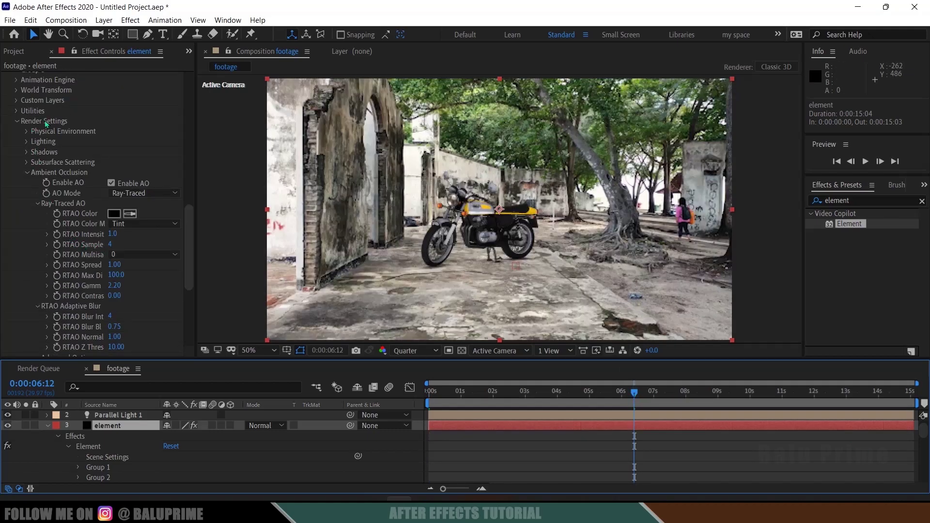
pyautogui.click(26, 152)
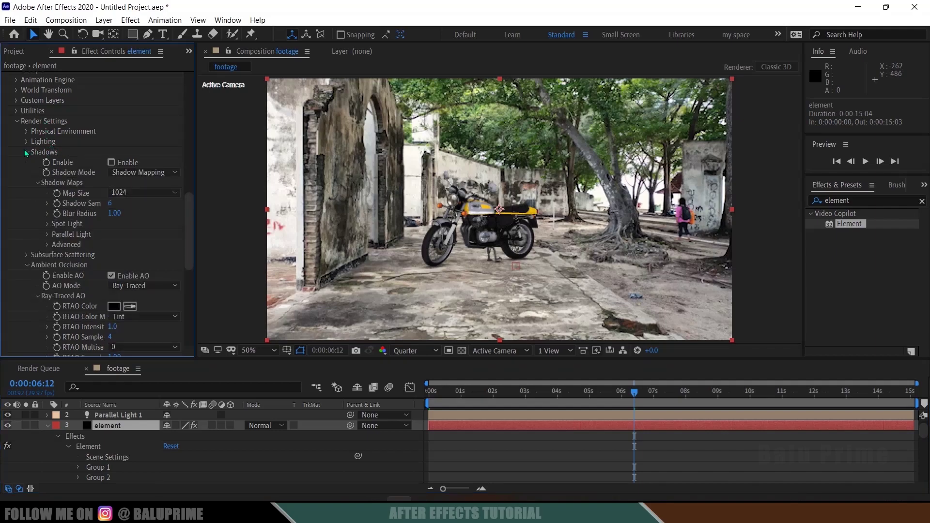
pyautogui.click(112, 163)
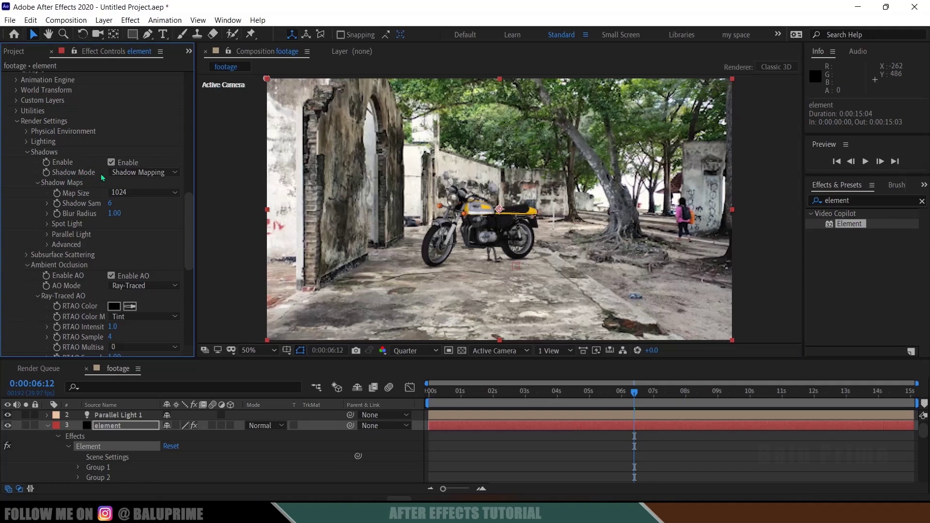
pyautogui.click(125, 177)
pyautogui.click(132, 198)
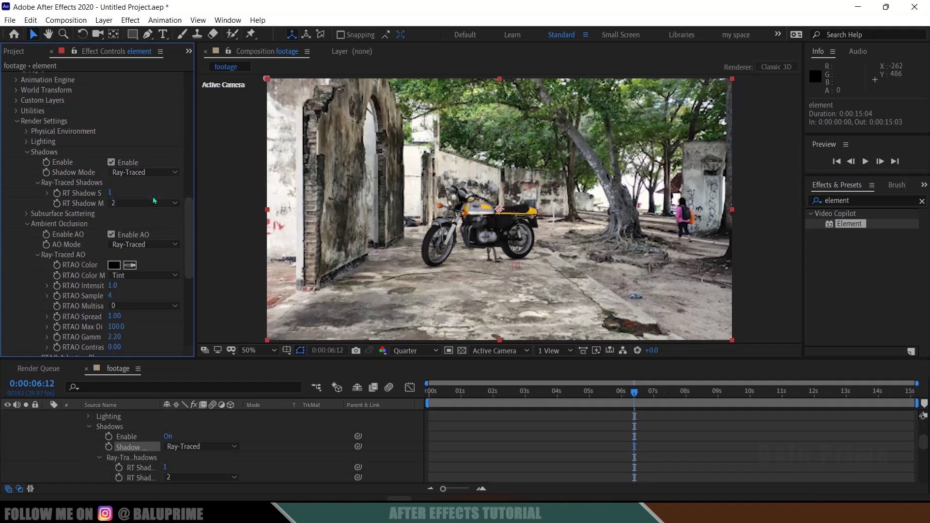
# Set the position of Parallel Light 1 to about 1457, 153, -525.7
pyautogui.scroll(10, 173, 438)
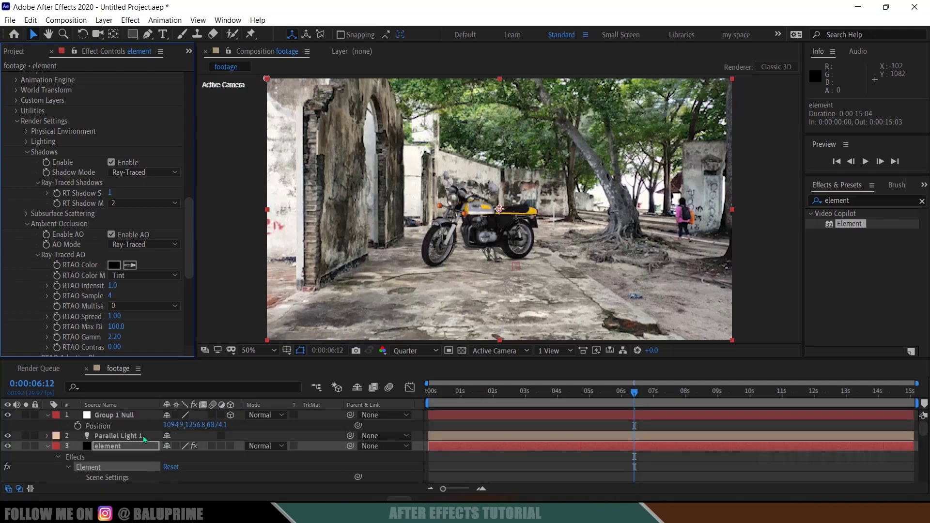
pyautogui.click(144, 437)
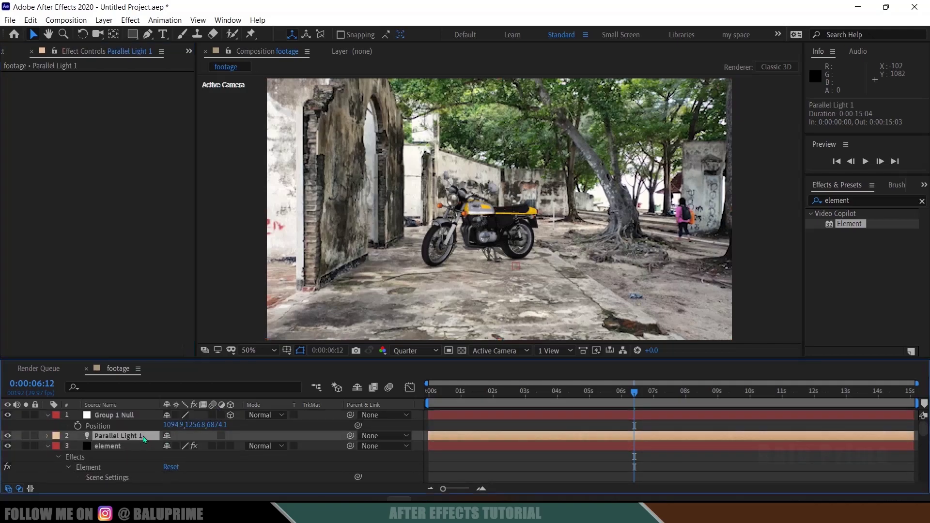
pyautogui.click(47, 436)
pyautogui.click(58, 446)
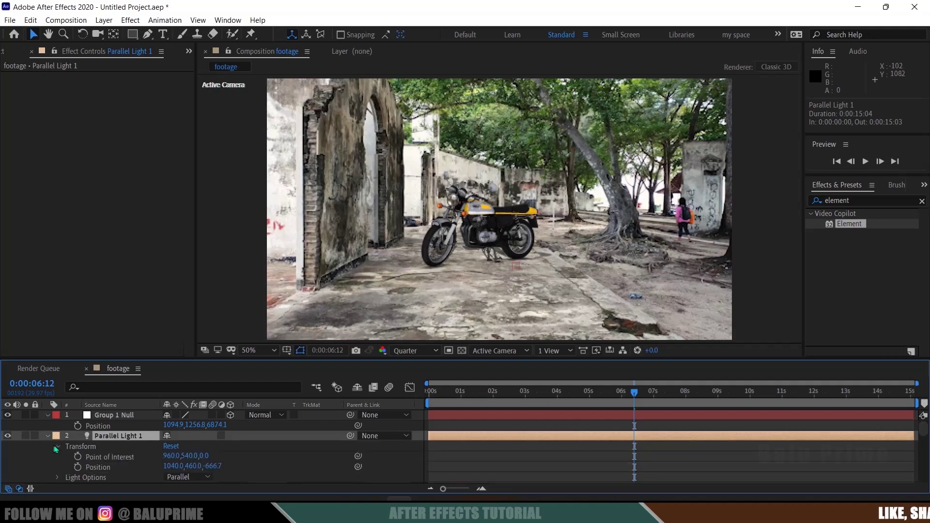
pyautogui.moveTo(191, 466); pyautogui.dragTo(68, 455)
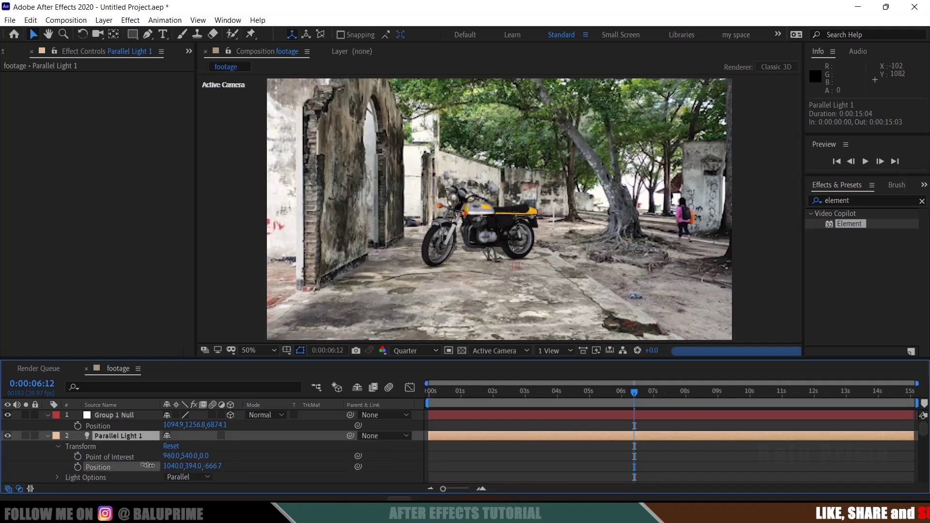
pyautogui.moveTo(194, 466); pyautogui.dragTo(423, 465)
pyautogui.moveTo(209, 466); pyautogui.dragTo(231, 467)
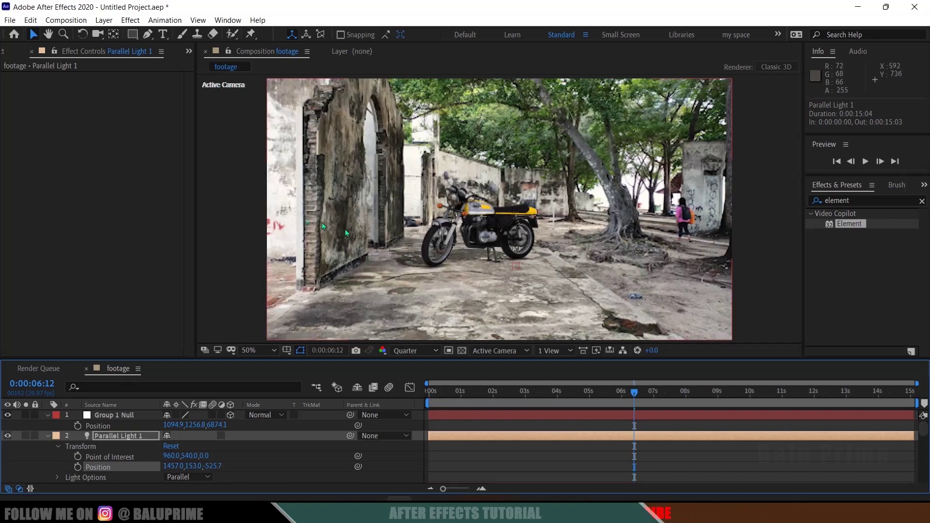
# Lower the shadow darkness in Parallel Light 1's settings and preview the lit motorcycle
pyautogui.click(104, 20)
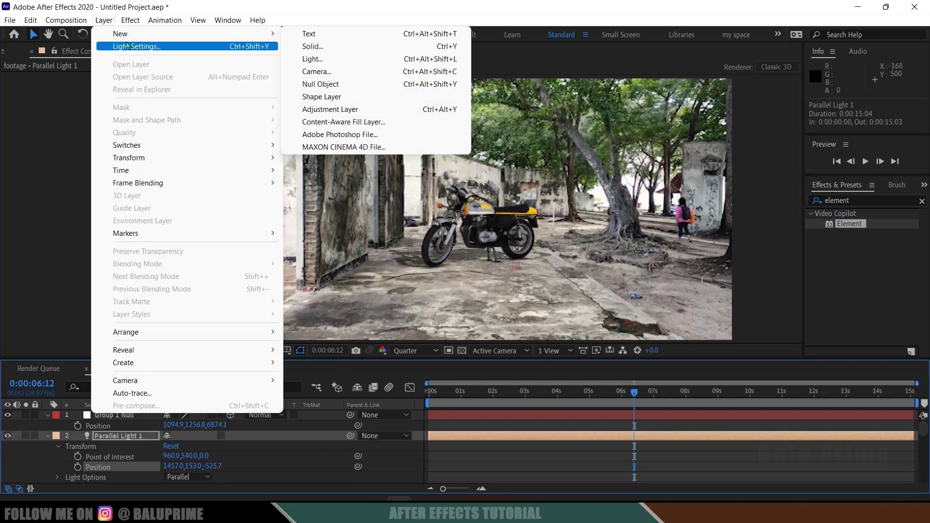
pyautogui.click(145, 44)
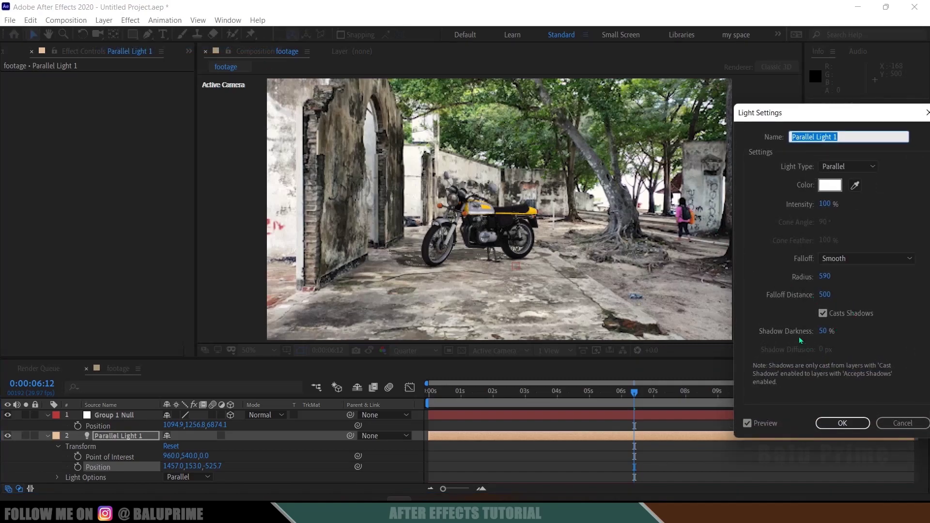
pyautogui.click(825, 331)
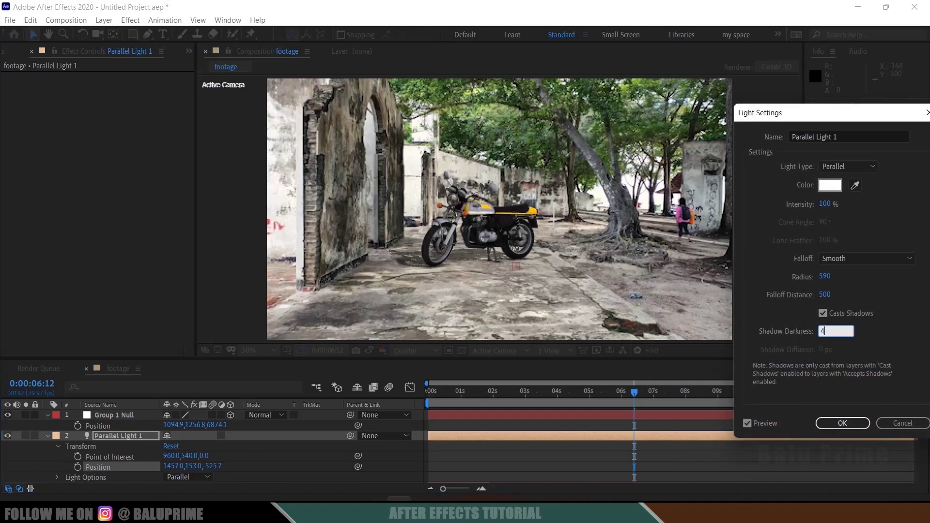
pyautogui.press('Return')
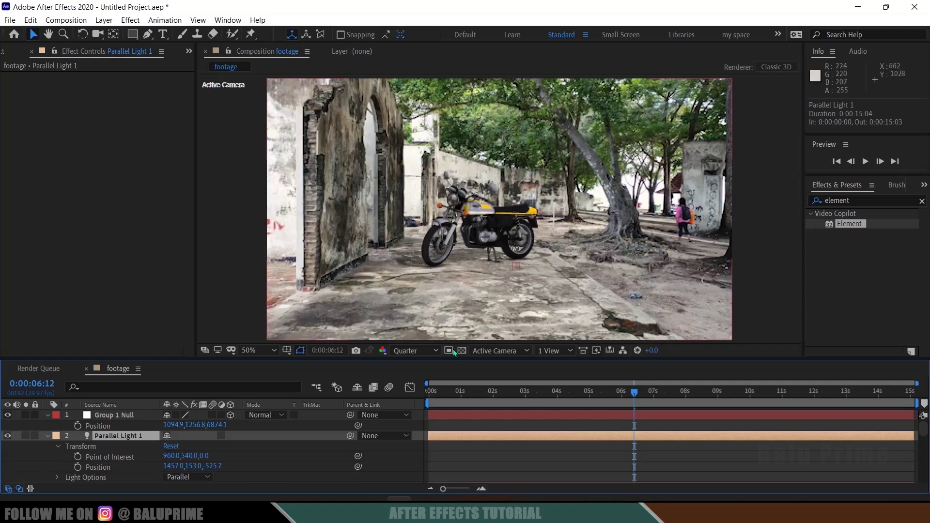
pyautogui.press('space')
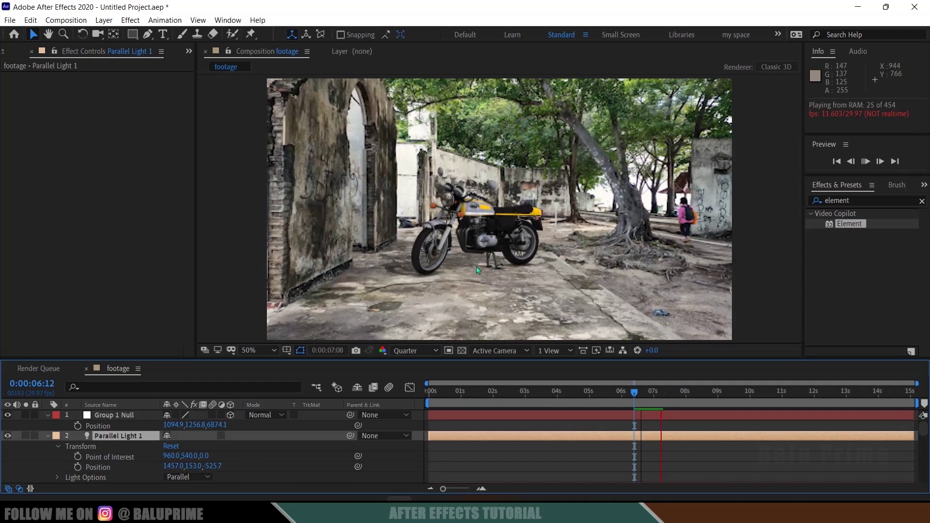
pyautogui.press('space')
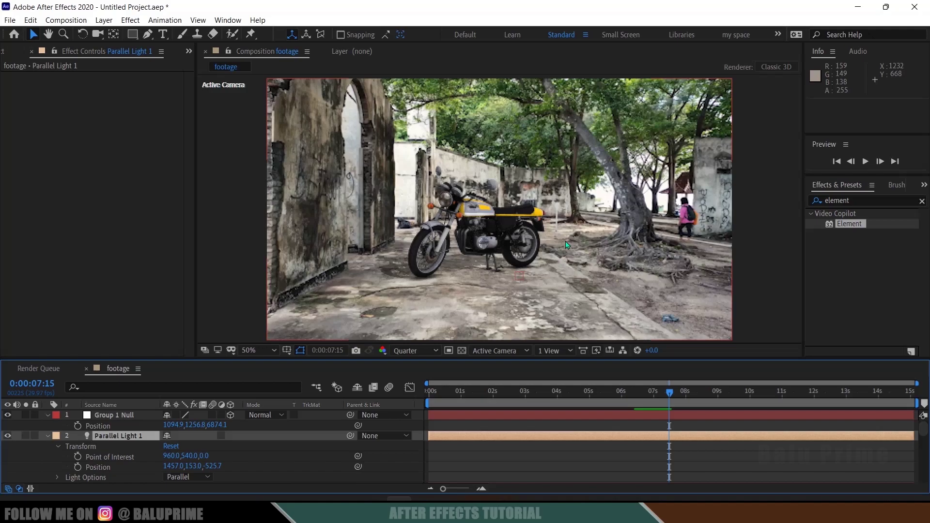
# Create a text layer reading BIKER in Impact and set its font size to 100 px
pyautogui.click(103, 20)
pyautogui.moveTo(154, 34)
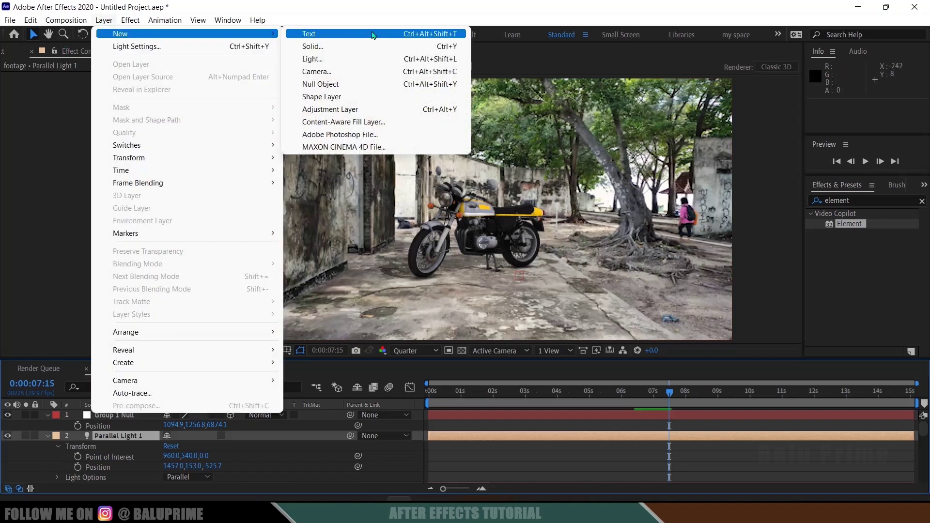
pyautogui.click(373, 35)
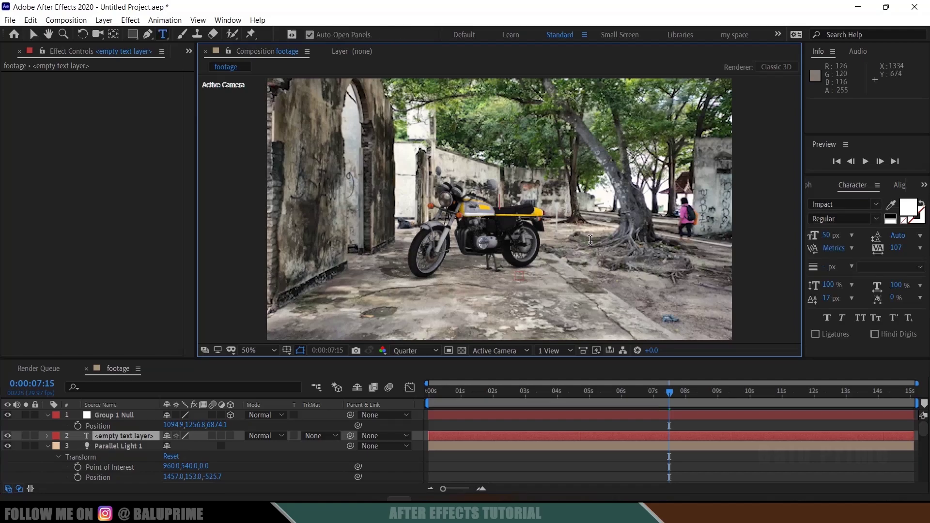
pyautogui.write('BI')
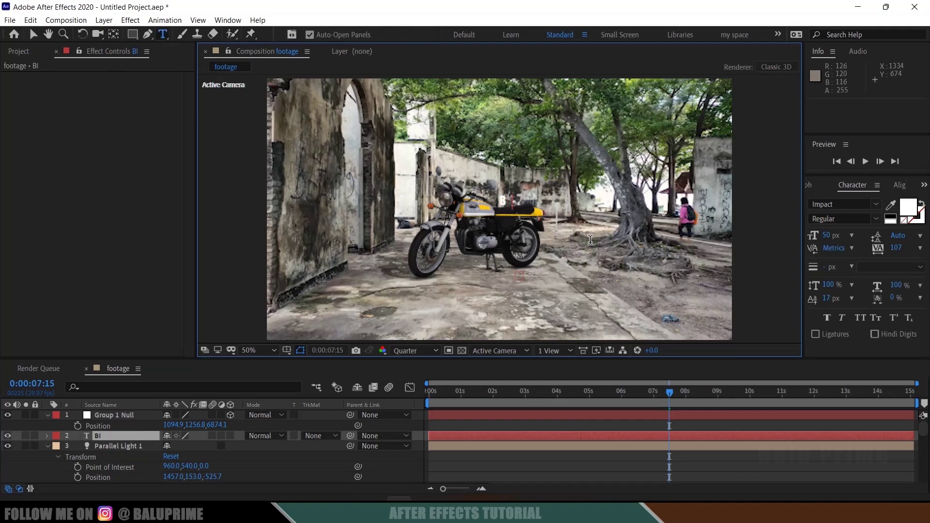
pyautogui.write('KER')
pyautogui.press('KP_Enter')
pyautogui.click(829, 236)
pyautogui.write('100')
pyautogui.press('Return')
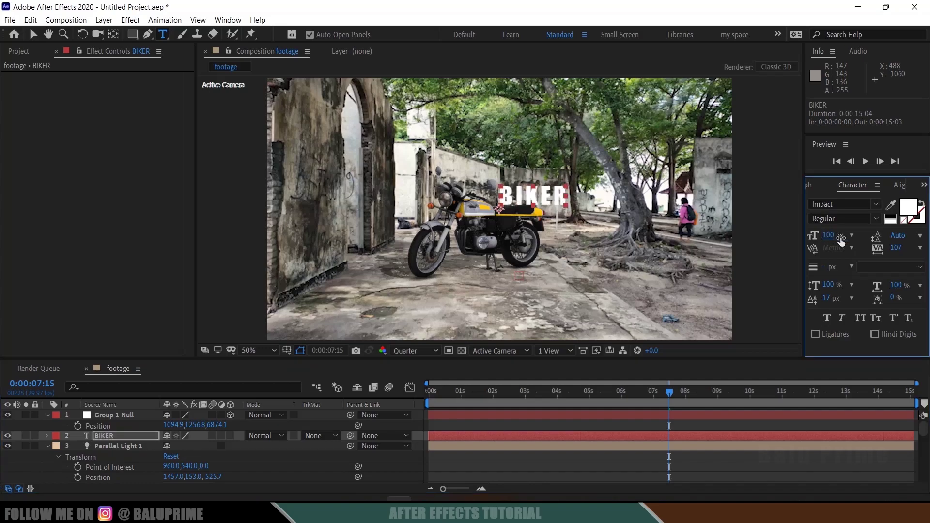
# Hide the BIKER text layer in the composition
pyautogui.click(98, 426)
pyautogui.click(63, 436)
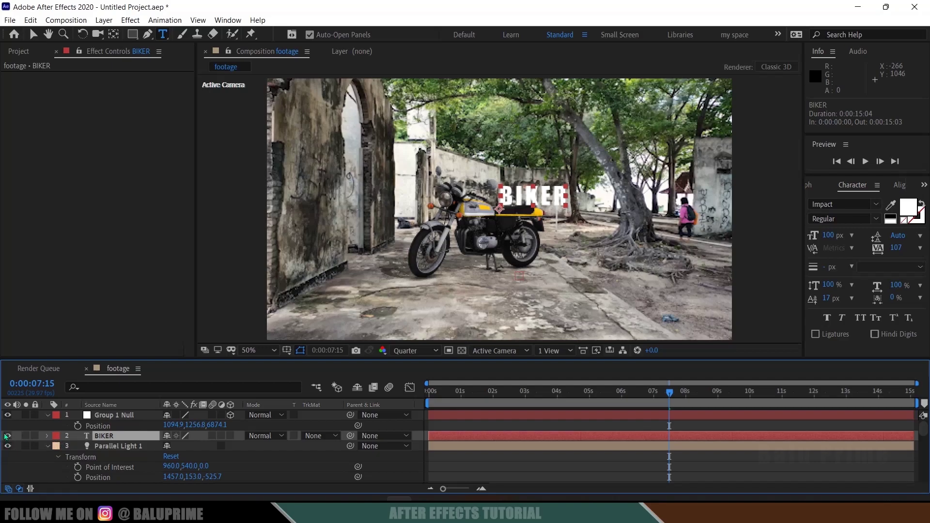
pyautogui.click(7, 436)
# Assign the BIKER text layer as Path Layer 1 in the element layer's Custom Text and Masks settings
pyautogui.scroll(-3, 116, 452)
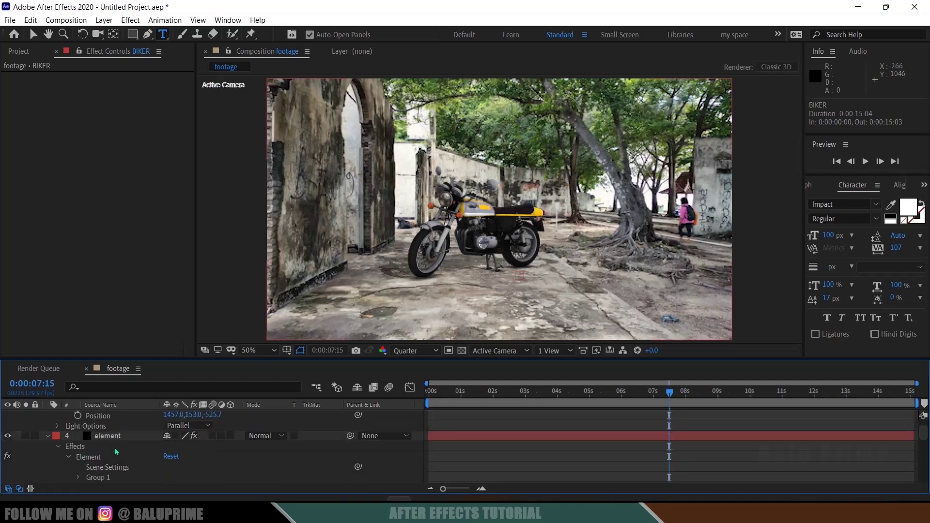
pyautogui.click(120, 438)
pyautogui.click(18, 116)
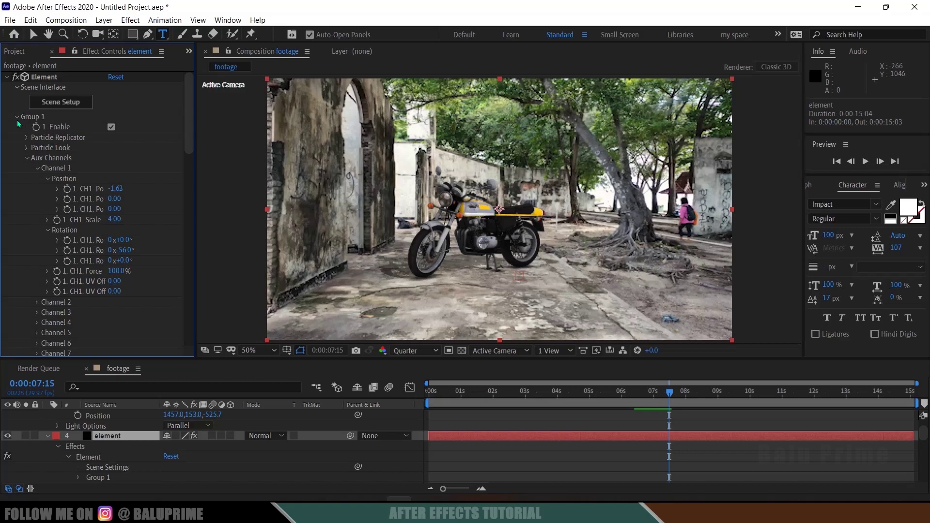
pyautogui.click(17, 203)
pyautogui.scroll(-2, 47, 193)
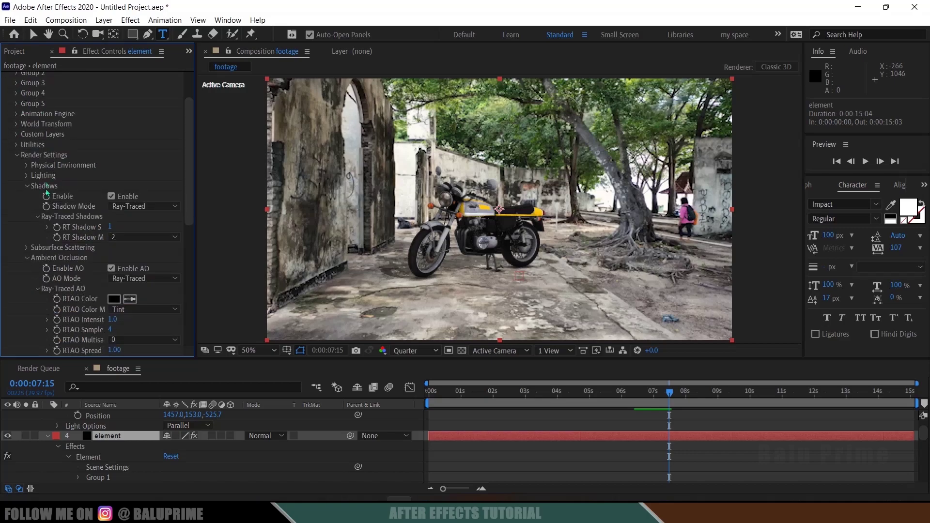
pyautogui.click(16, 135)
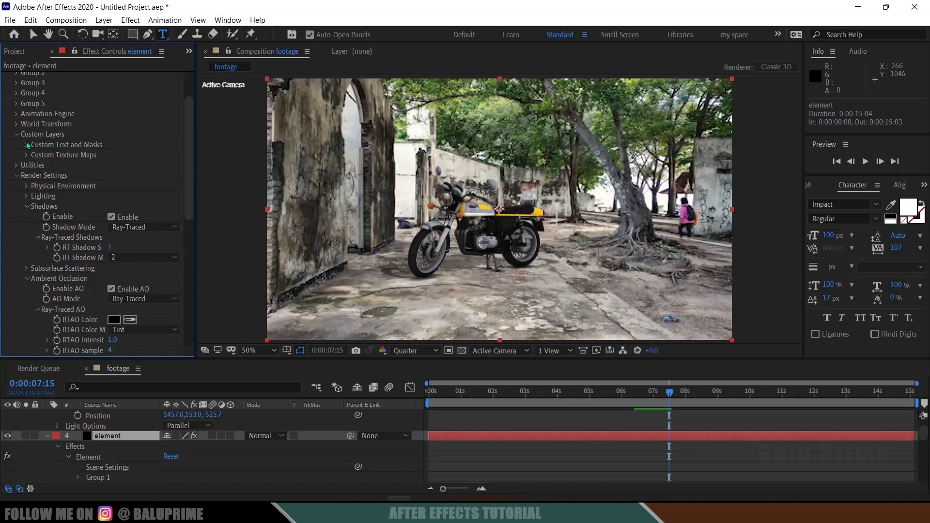
pyautogui.click(26, 145)
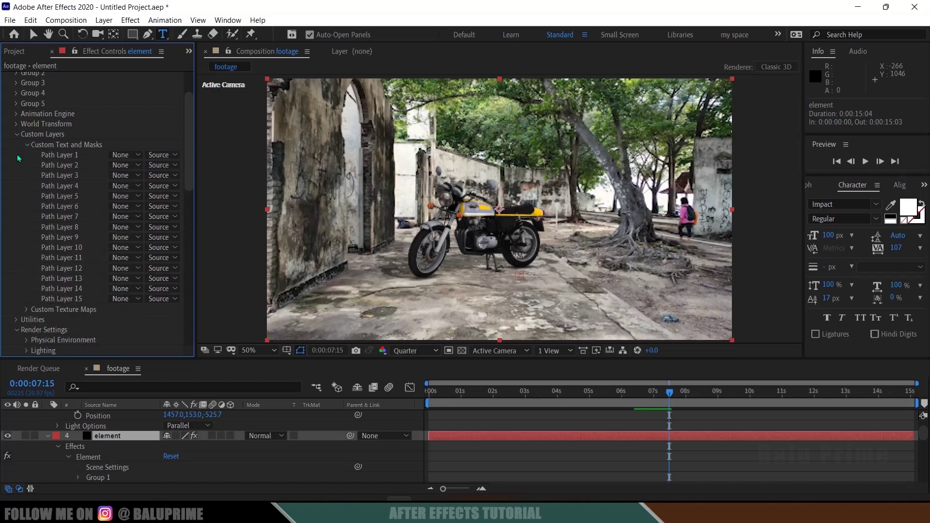
pyautogui.click(122, 156)
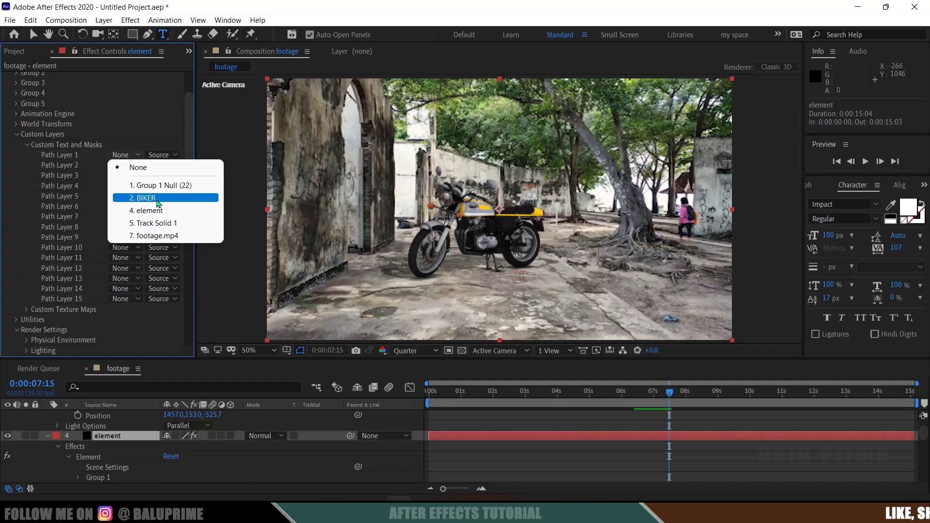
pyautogui.click(158, 198)
pyautogui.scroll(2, 118, 236)
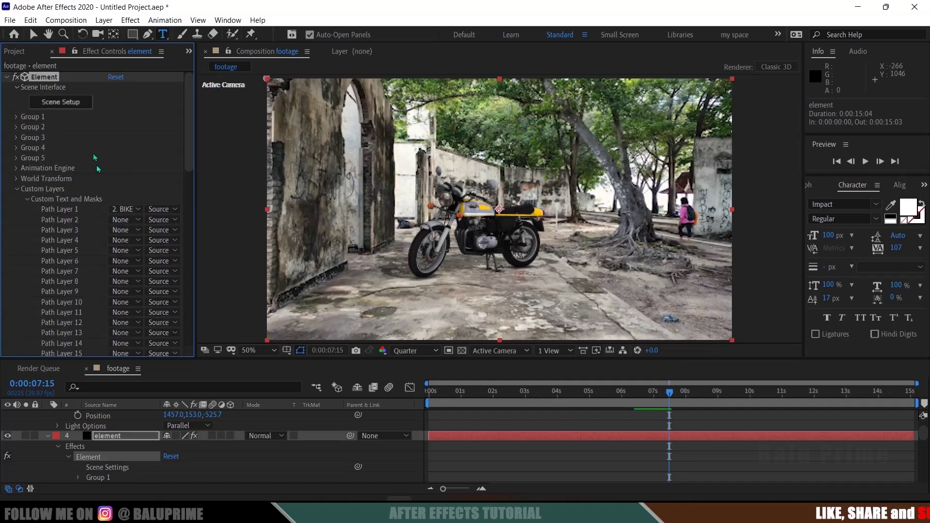
# Create an extrusion model from the BIKER text in Scene Setup and move it in front of the motorcycle
pyautogui.click(69, 104)
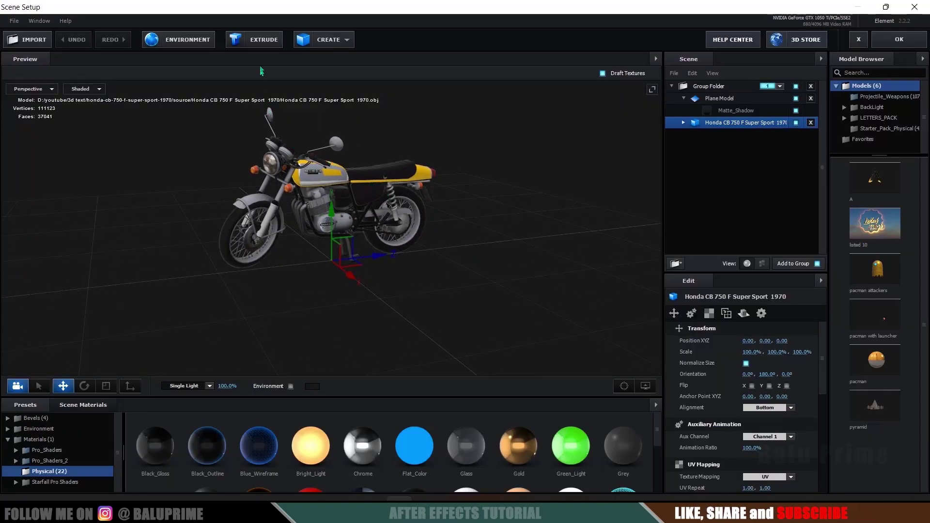
pyautogui.click(253, 42)
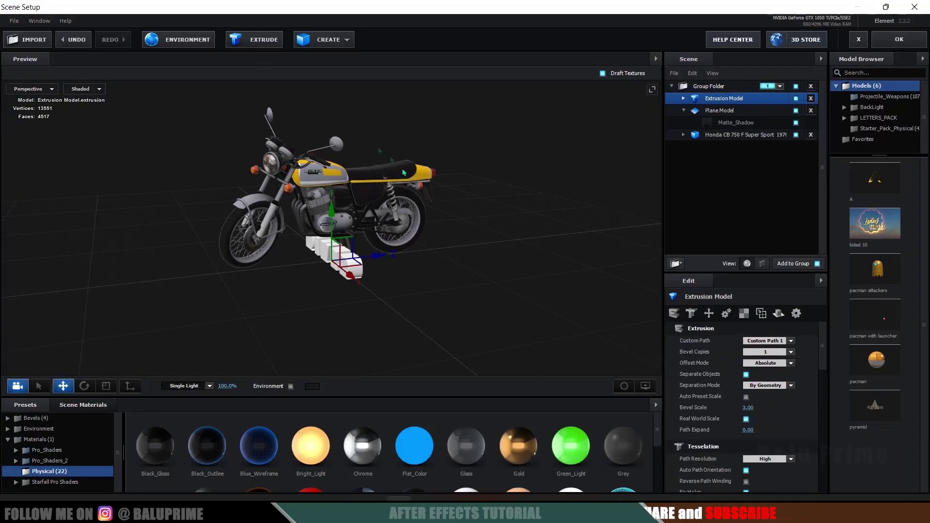
pyautogui.moveTo(361, 283); pyautogui.dragTo(415, 320)
# Set the extrusion model's alignment to Bottom
pyautogui.rightClick(739, 100)
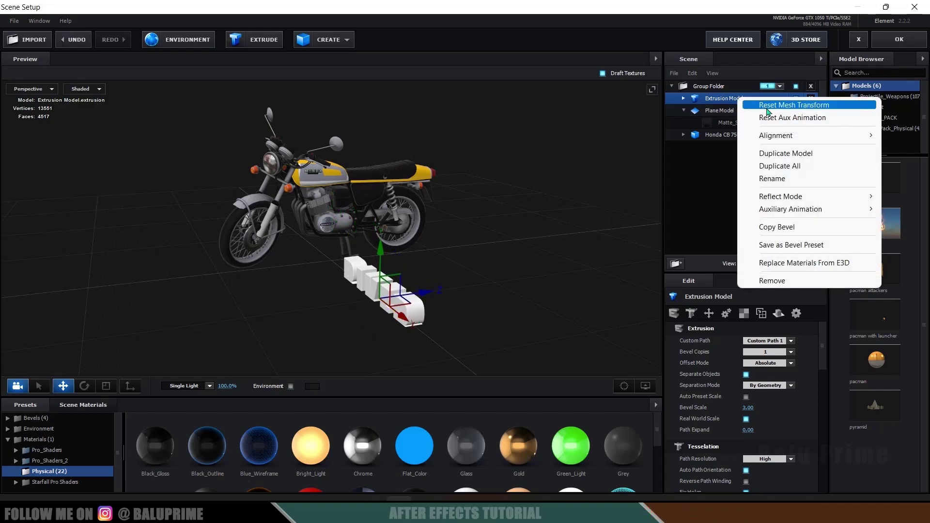
pyautogui.moveTo(751, 137)
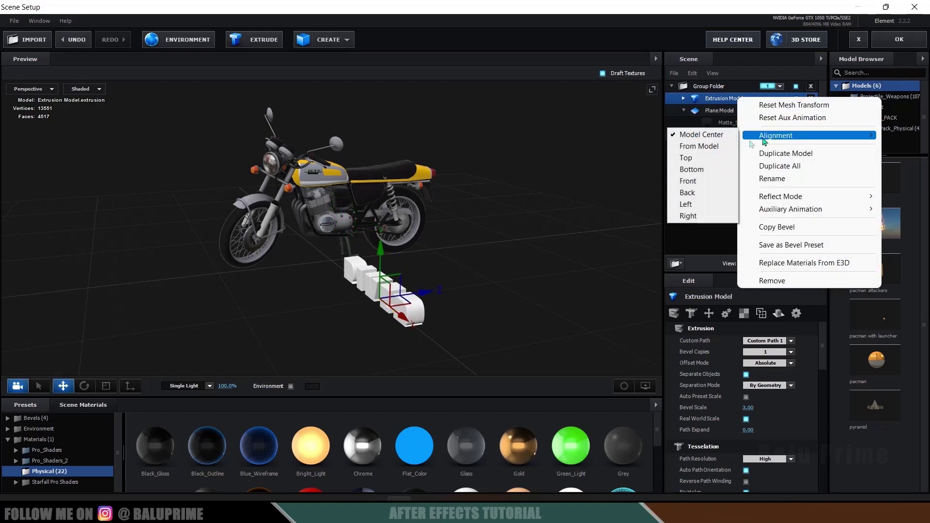
pyautogui.click(691, 169)
# Rotate the BIKER extrusion model to a Y orientation of 90°
pyautogui.moveTo(235, 283); pyautogui.dragTo(473, 276)
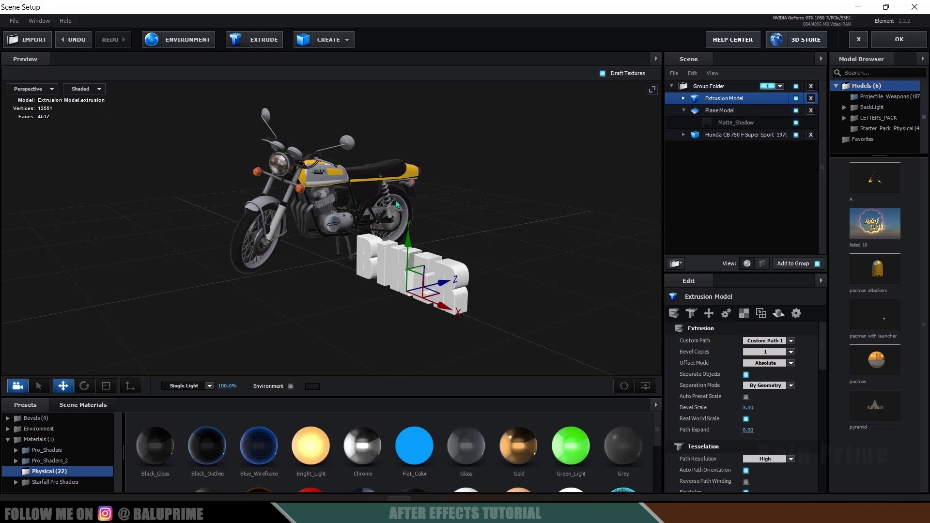
pyautogui.press('e')
pyautogui.moveTo(417, 314); pyautogui.dragTo(448, 315)
pyautogui.scroll(-2, 750, 442)
pyautogui.scroll(-10, 750, 442)
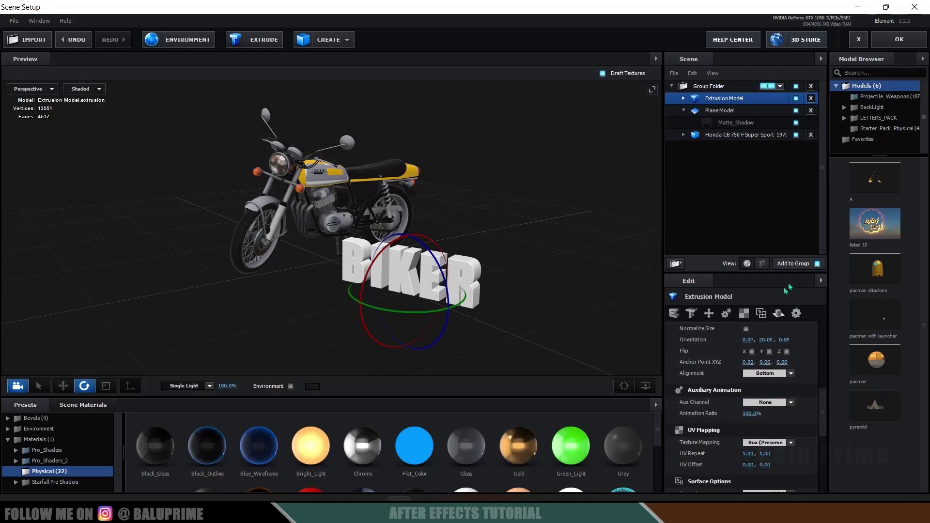
pyautogui.moveTo(765, 340); pyautogui.dragTo(793, 348)
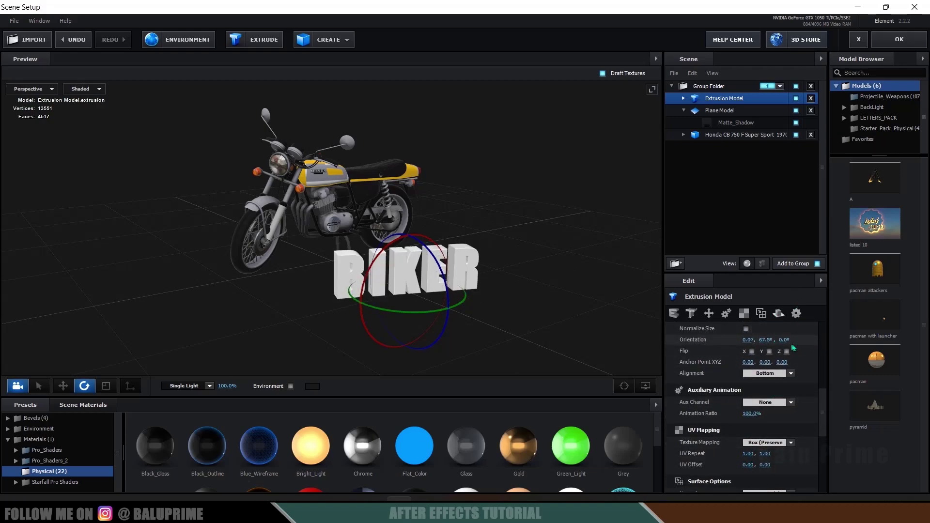
pyautogui.write('90')
pyautogui.press('Return')
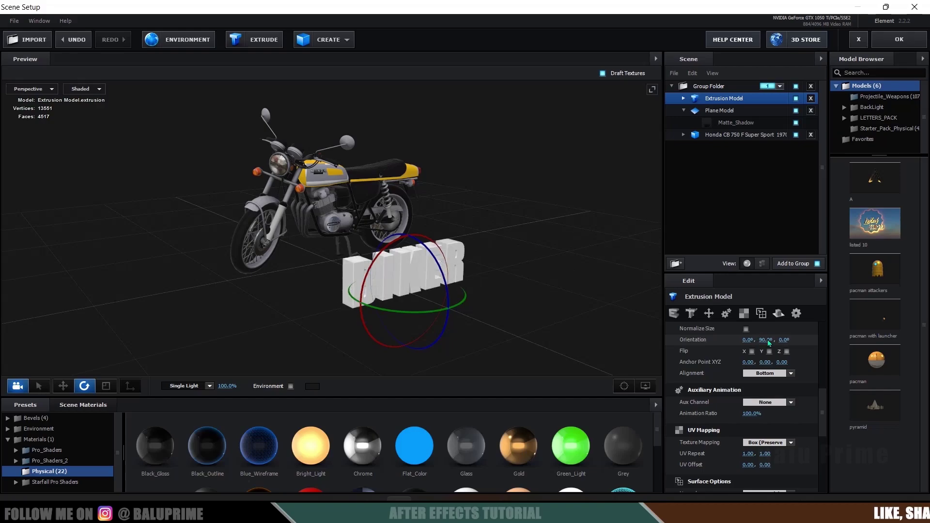
# Move the BIKER extrusion model across the ground plane to stand clear alongside the motorcycle
pyautogui.moveTo(540, 252); pyautogui.dragTo(489, 287)
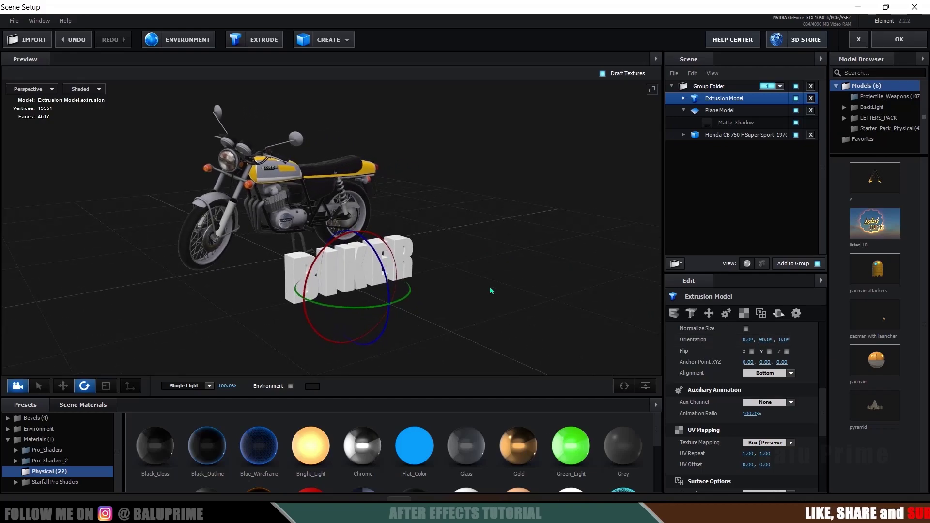
pyautogui.press('w')
pyautogui.moveTo(382, 277); pyautogui.dragTo(426, 264)
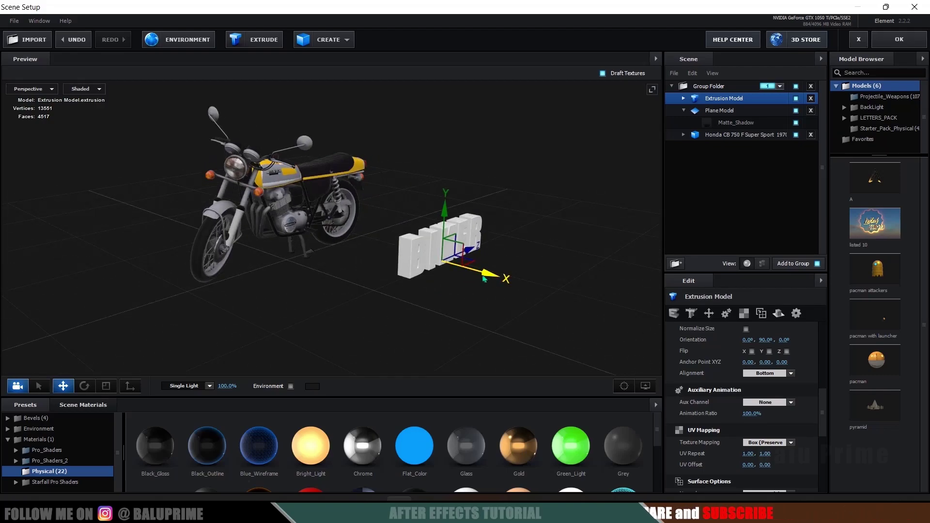
pyautogui.moveTo(421, 262); pyautogui.dragTo(431, 257)
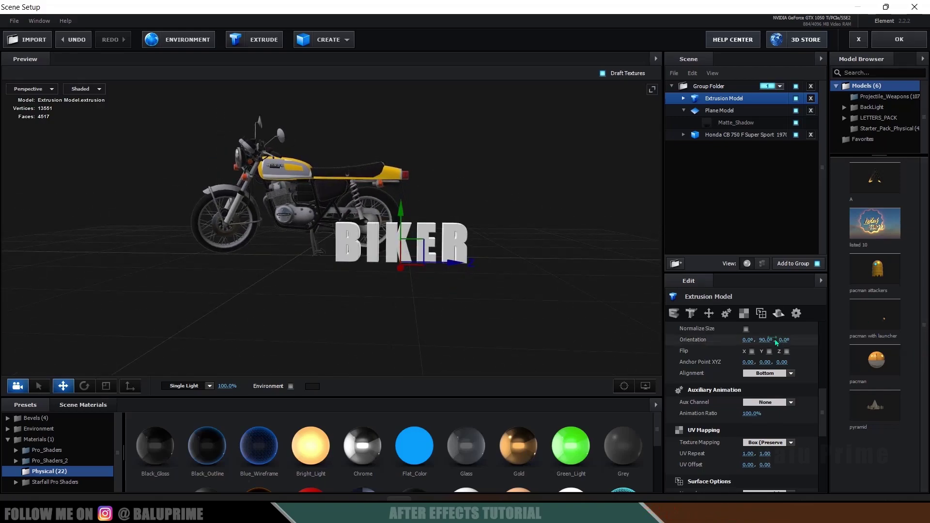
# Scale the BIKER model to 167% on all axes and place it at about 0.51, 0.00, 0.93
pyautogui.scroll(3, 728, 359)
pyautogui.moveTo(751, 385); pyautogui.dragTo(818, 386)
pyautogui.moveTo(463, 297); pyautogui.dragTo(429, 239)
pyautogui.moveTo(463, 275); pyautogui.dragTo(455, 263)
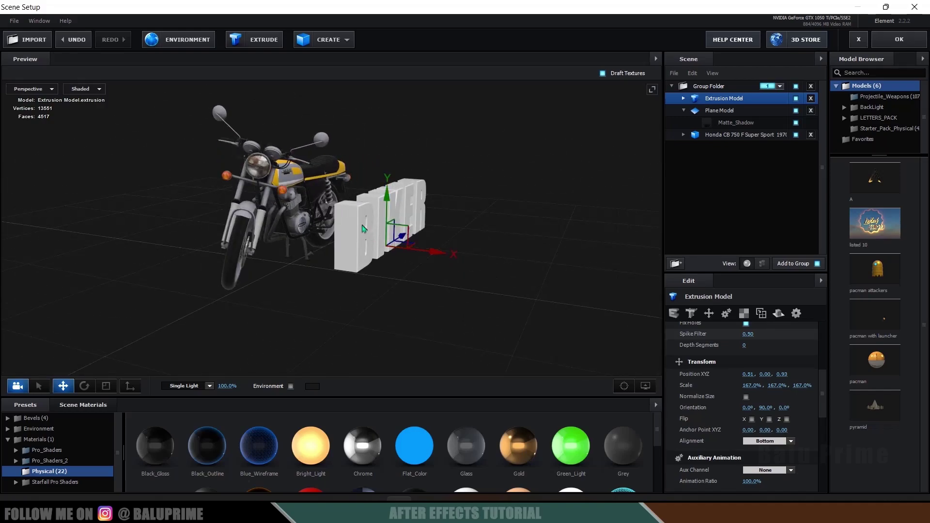
# Apply the Gold material to the BIKER model and reduce the material's bevel Extrude amount
pyautogui.moveTo(517, 430); pyautogui.dragTo(370, 227)
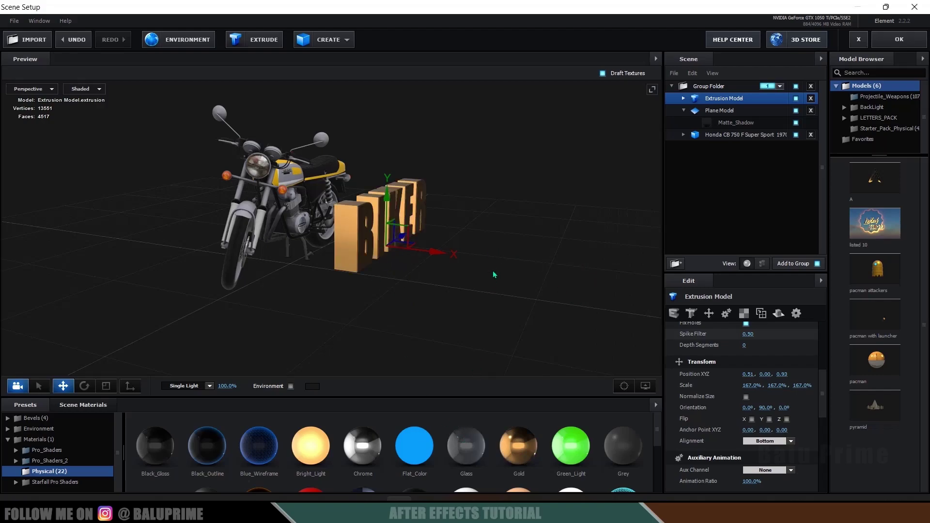
pyautogui.click(684, 98)
pyautogui.click(712, 110)
pyautogui.moveTo(748, 341); pyautogui.dragTo(723, 339)
pyautogui.scroll(-2, 771, 396)
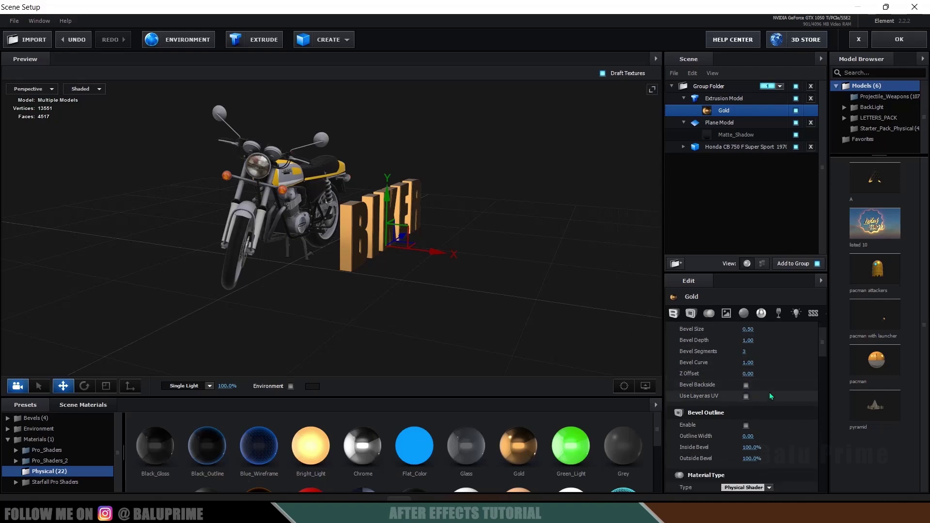
# Enable the bevel outline on the Gold material and duplicate the BIKER extrusion model
pyautogui.click(746, 424)
pyautogui.moveTo(426, 295); pyautogui.dragTo(526, 310)
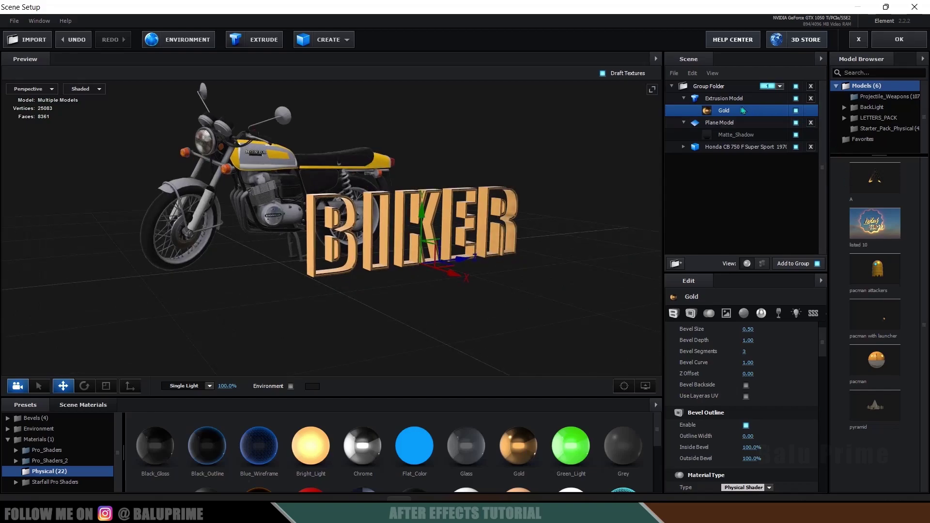
pyautogui.rightClick(727, 99)
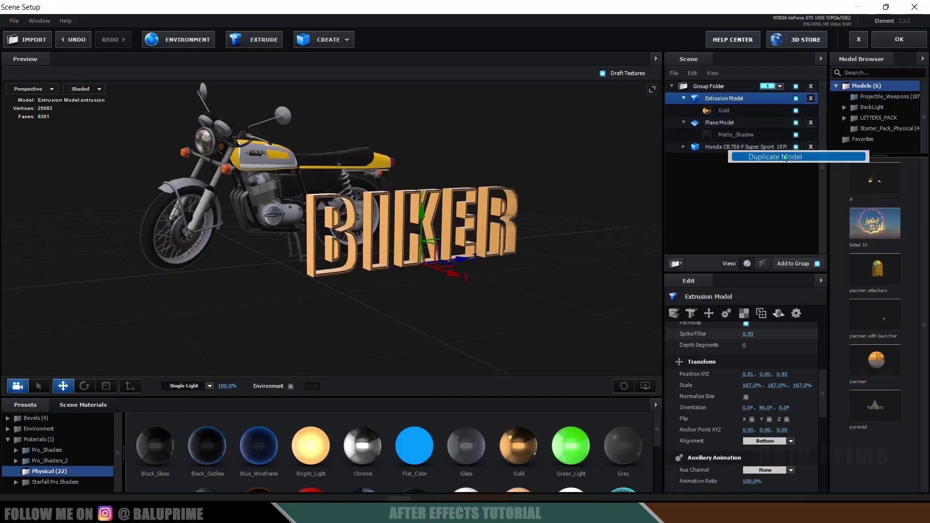
pyautogui.click(760, 153)
pyautogui.click(721, 86)
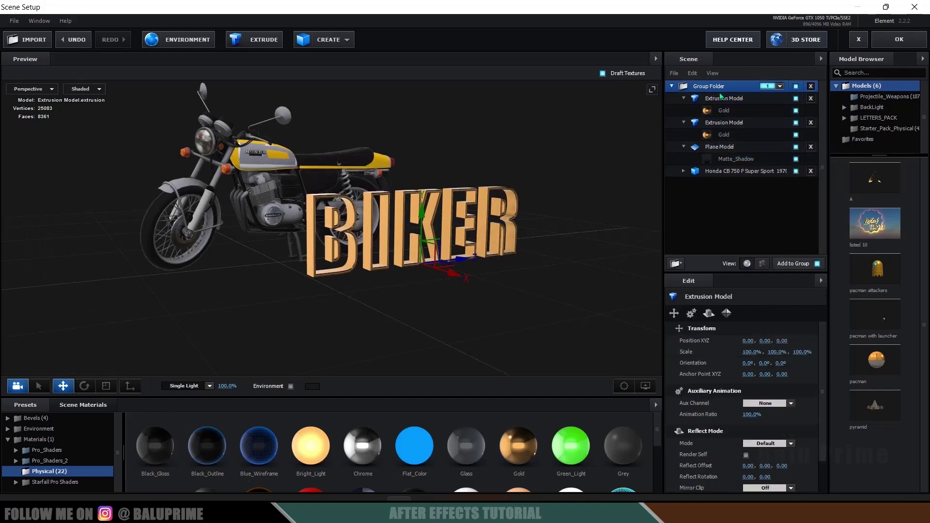
# Apply the Chrome material to the upper extrusion model in the scene list and disable its bevel outline
pyautogui.click(722, 98)
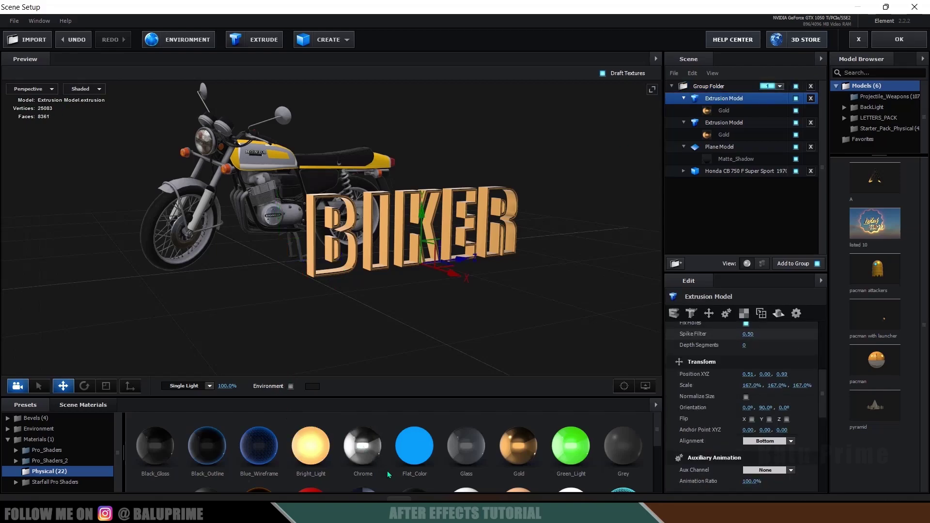
pyautogui.moveTo(363, 448); pyautogui.dragTo(717, 116)
pyautogui.click(724, 115)
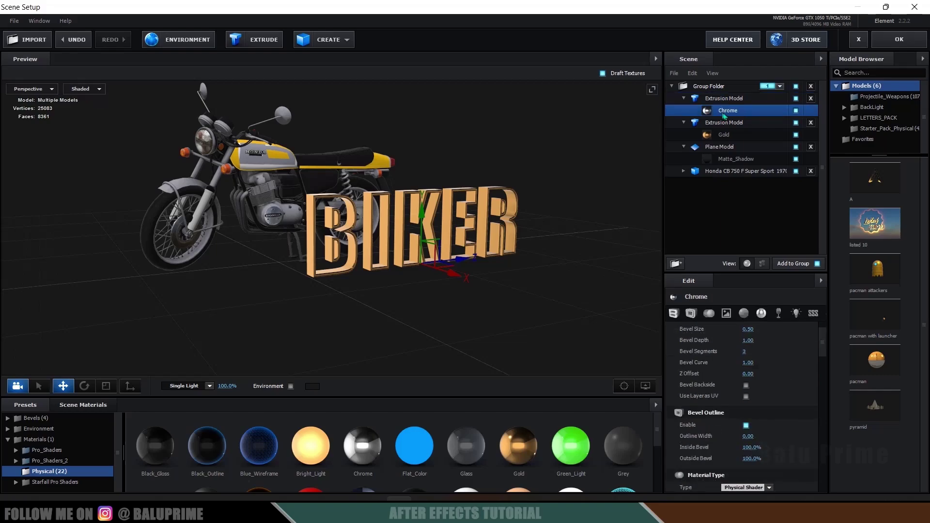
pyautogui.click(746, 425)
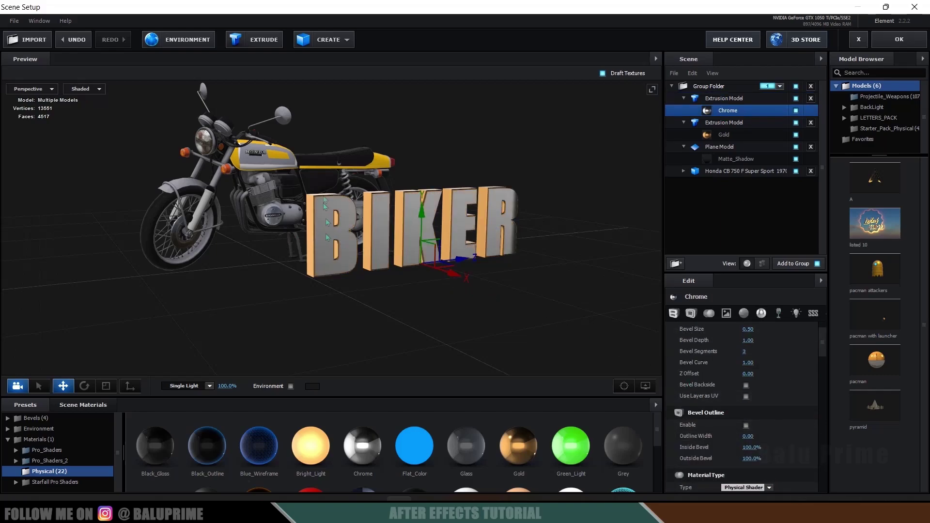
pyautogui.moveTo(511, 303)
pyautogui.mouseDown()
pyautogui.moveTo(528, 306)
pyautogui.moveTo(501, 291)
pyautogui.mouseUp()
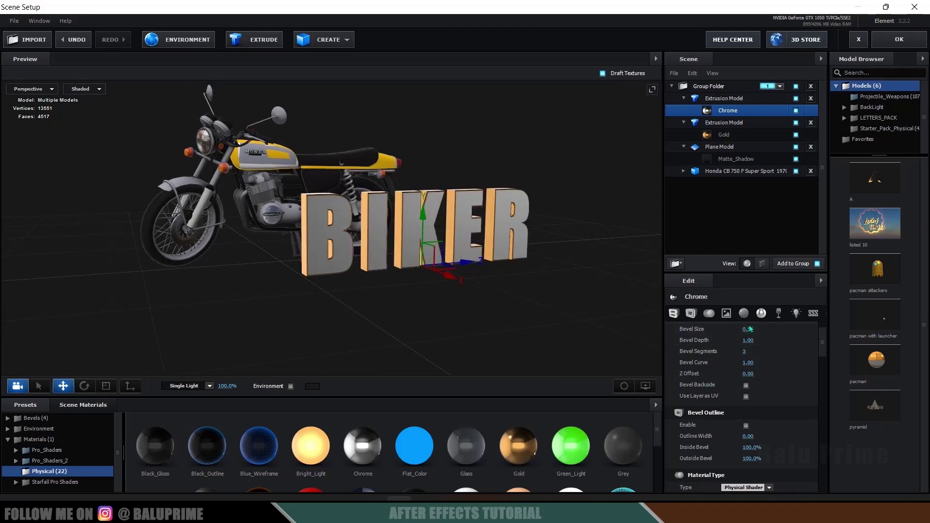
# Set the Chrome material's bevel Extrude to 0.38 and its Bevel Size to 0.45
pyautogui.scroll(2, 748, 339)
pyautogui.moveTo(747, 340); pyautogui.dragTo(742, 340)
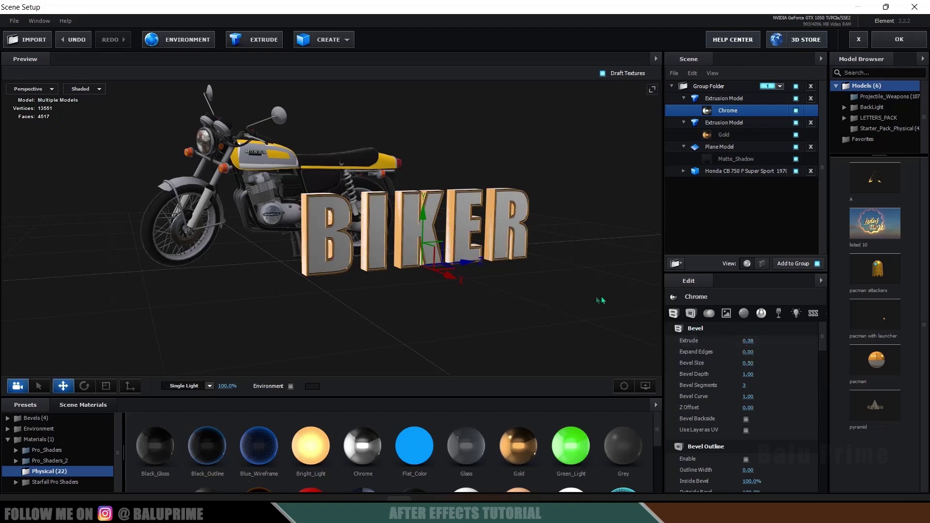
pyautogui.scroll(4, 557, 284)
pyautogui.moveTo(540, 283); pyautogui.dragTo(577, 307)
pyautogui.moveTo(748, 363); pyautogui.dragTo(745, 363)
pyautogui.moveTo(203, 208); pyautogui.dragTo(191, 192)
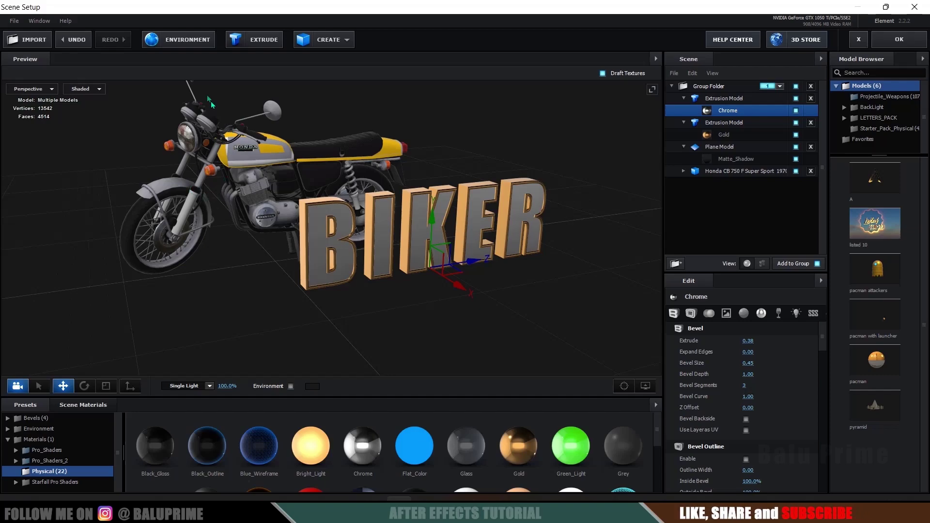
# Check the Basic_2K_03.jpg environment texture and its settings
pyautogui.click(178, 38)
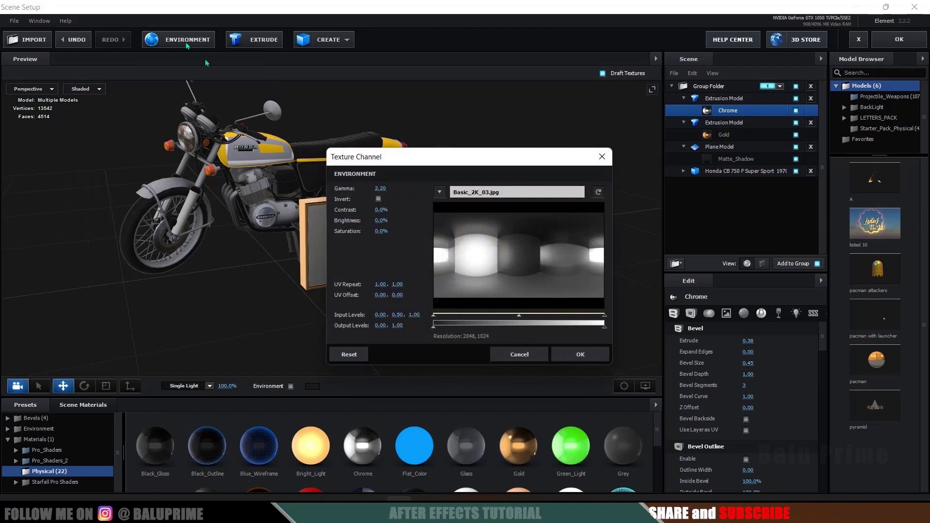
pyautogui.moveTo(668, 104); pyautogui.dragTo(704, 80)
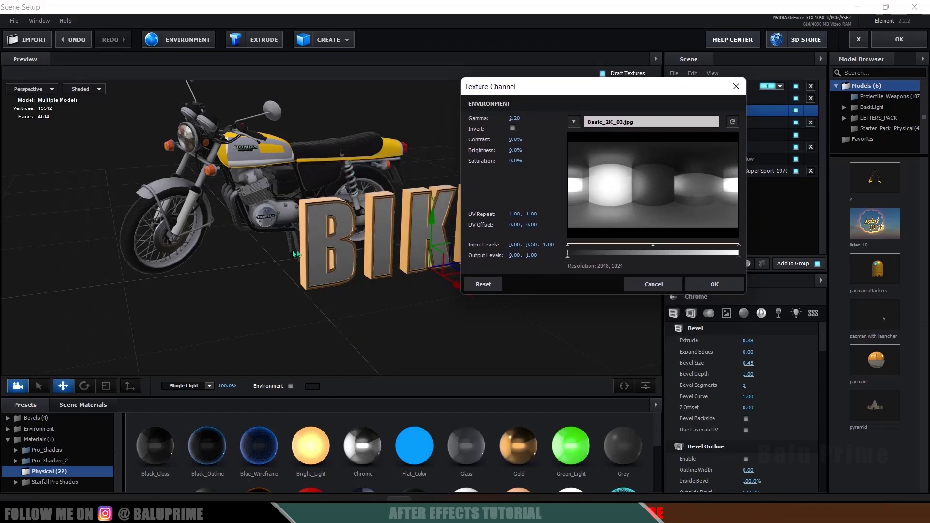
pyautogui.click(711, 283)
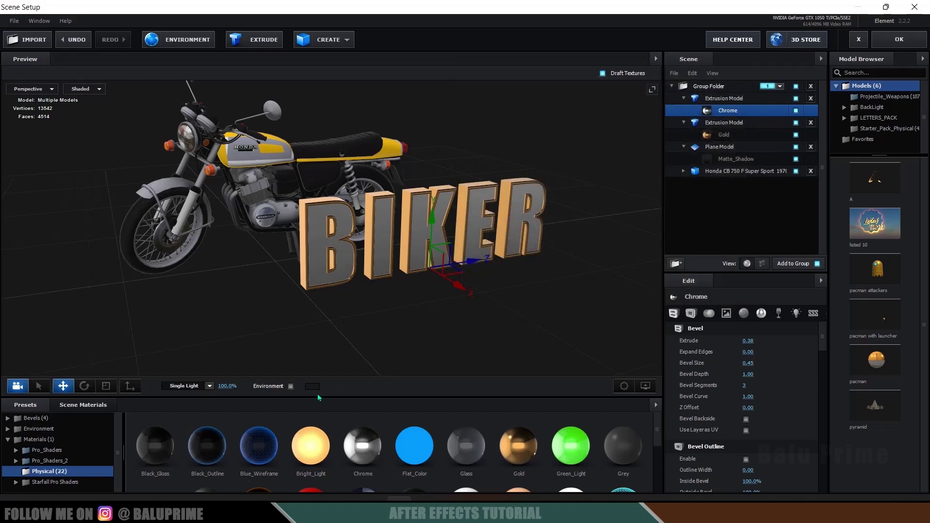
# Turn on the environment display in the scene preview and inspect it around the models
pyautogui.click(291, 387)
pyautogui.moveTo(291, 315); pyautogui.dragTo(352, 286)
pyautogui.scroll(-5, 352, 286)
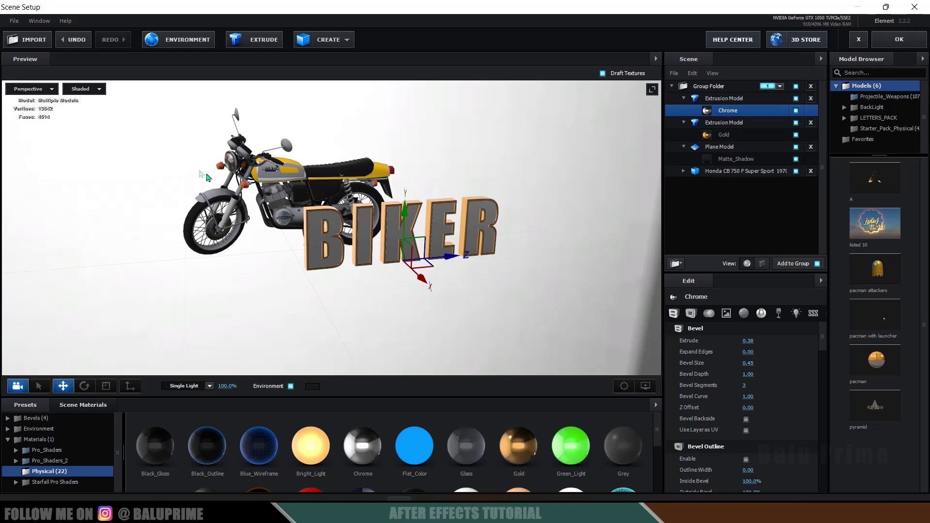
# Replace the environment texture with Screenshot (177).png and set its Brightness to 20%
pyautogui.click(171, 38)
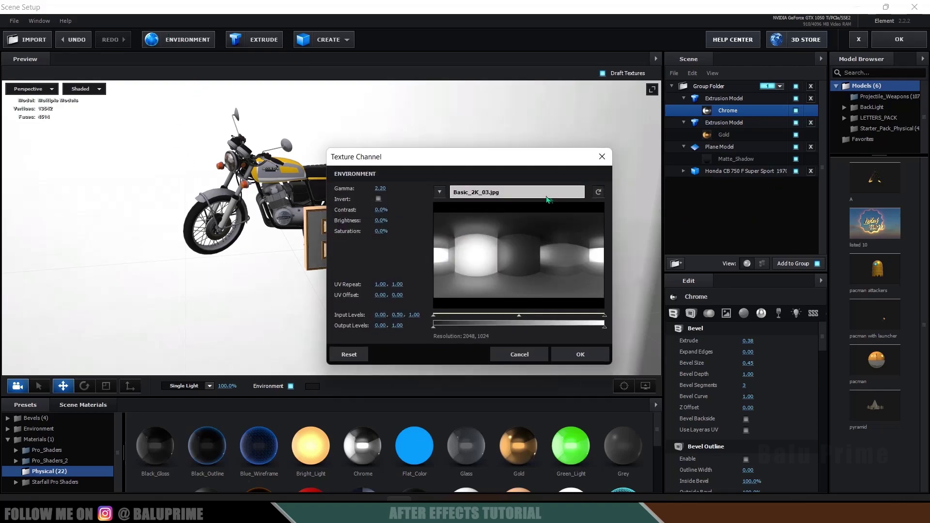
pyautogui.click(504, 193)
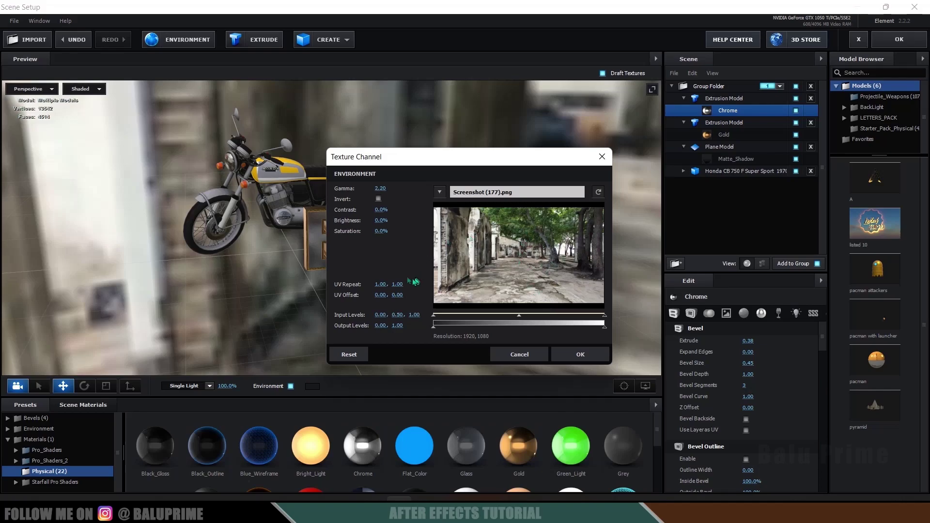
pyautogui.moveTo(381, 221); pyautogui.dragTo(388, 221)
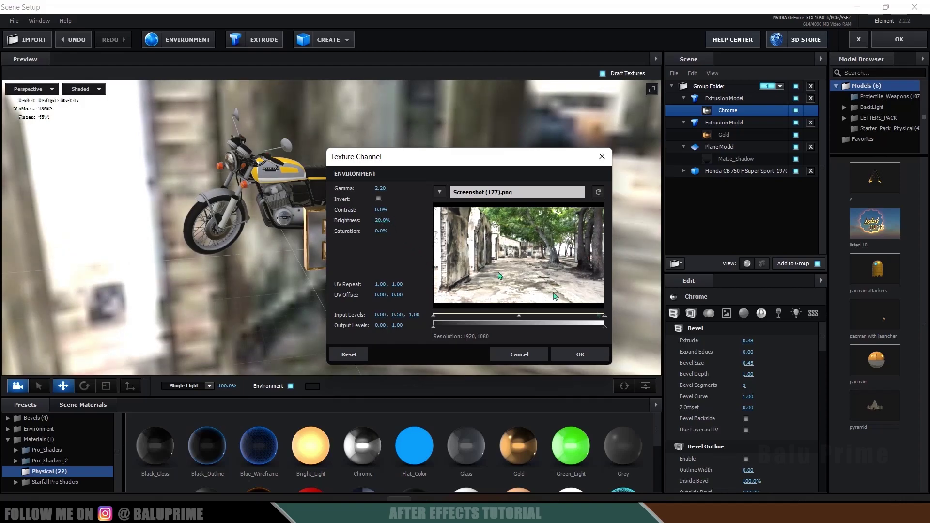
pyautogui.click(599, 360)
pyautogui.moveTo(535, 259); pyautogui.dragTo(502, 269)
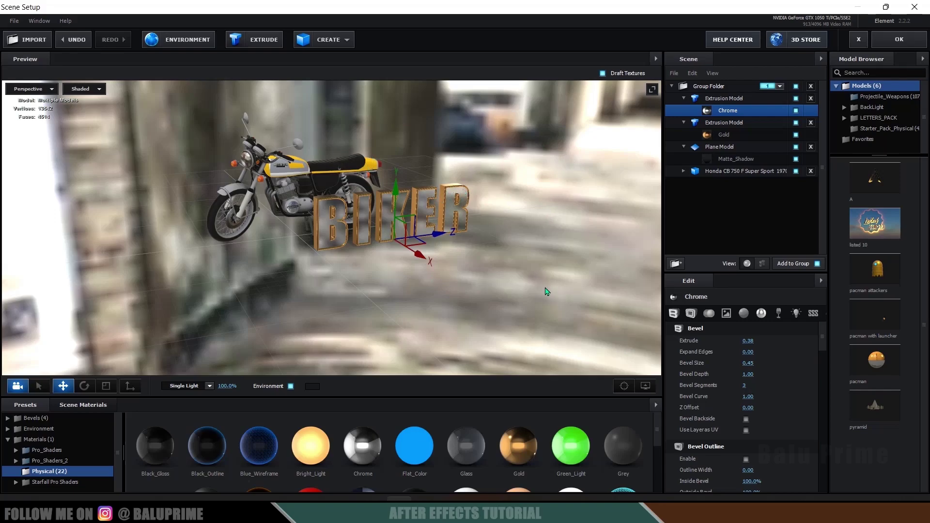
pyautogui.moveTo(564, 265); pyautogui.dragTo(598, 243)
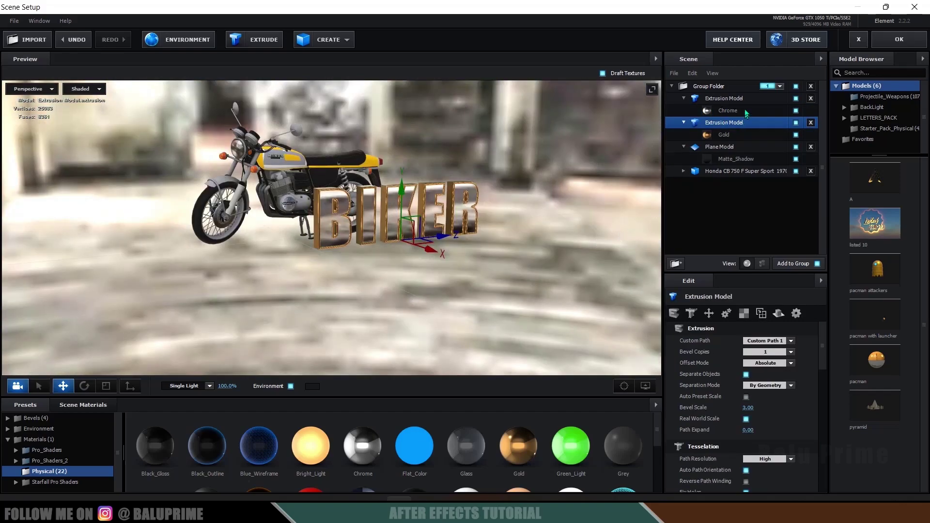
# Check the Honda model's auxiliary animation channel and assign both extrusion models to auxiliary animation Channel 2
pyautogui.click(731, 173)
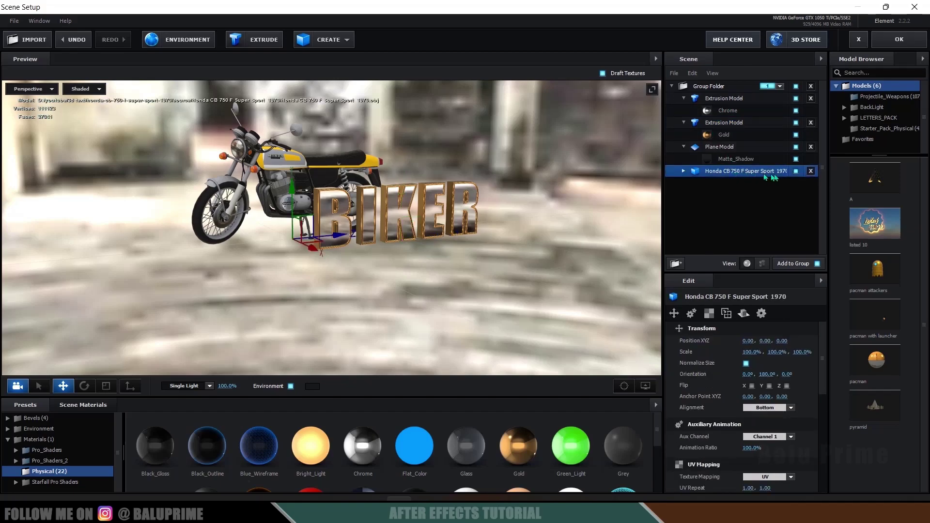
pyautogui.click(796, 172)
pyautogui.click(796, 172)
pyautogui.rightClick(724, 170)
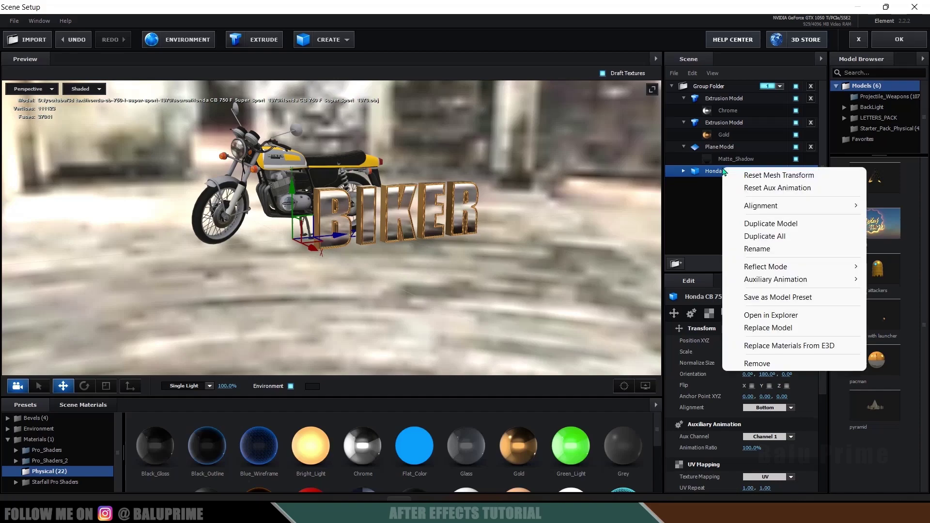
pyautogui.moveTo(764, 281)
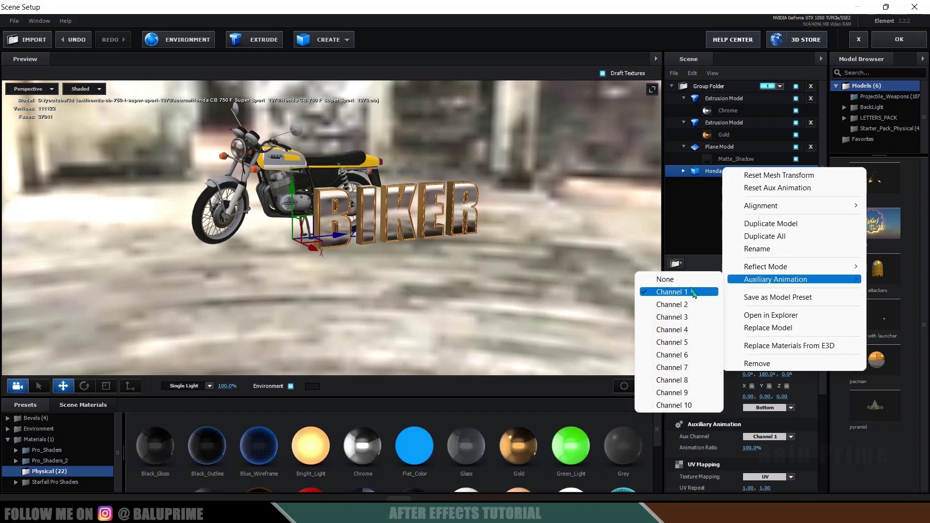
pyautogui.click(733, 100)
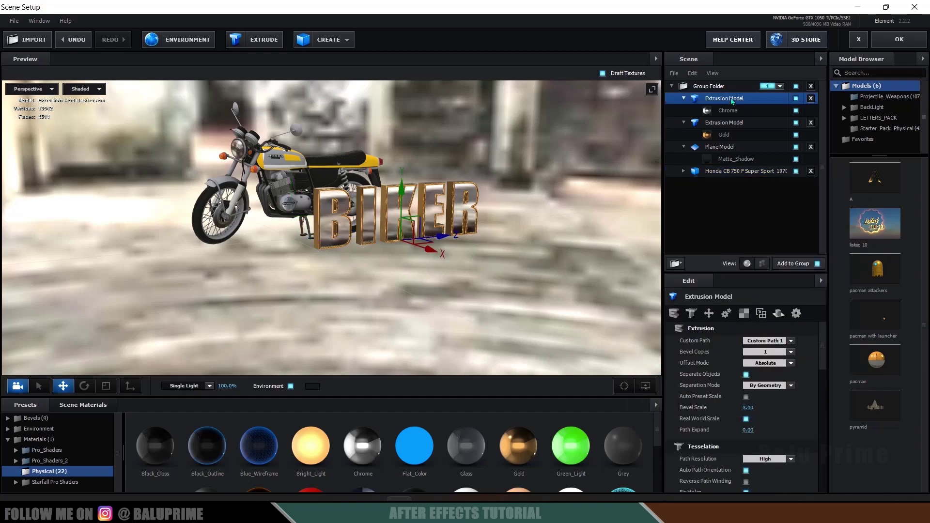
pyautogui.rightClick(732, 100)
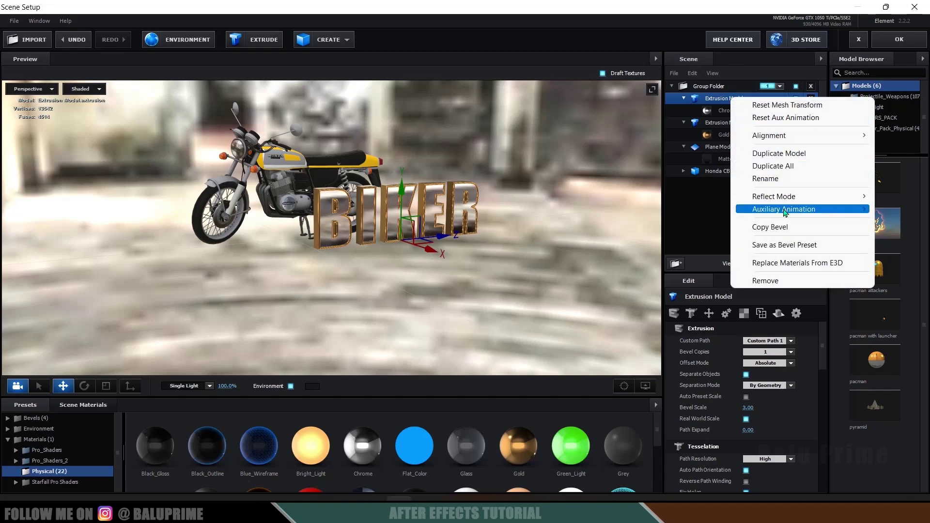
pyautogui.moveTo(784, 212)
pyautogui.click(680, 235)
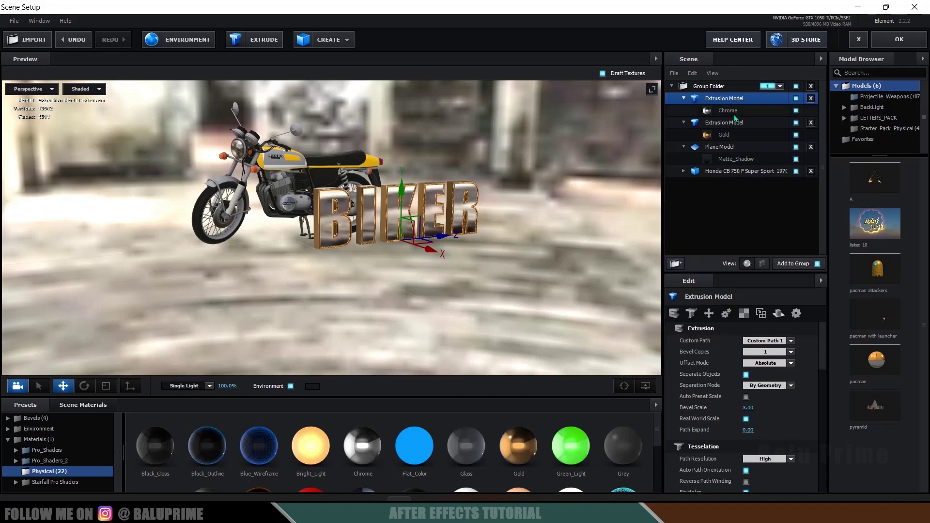
pyautogui.rightClick(730, 124)
pyautogui.moveTo(784, 233)
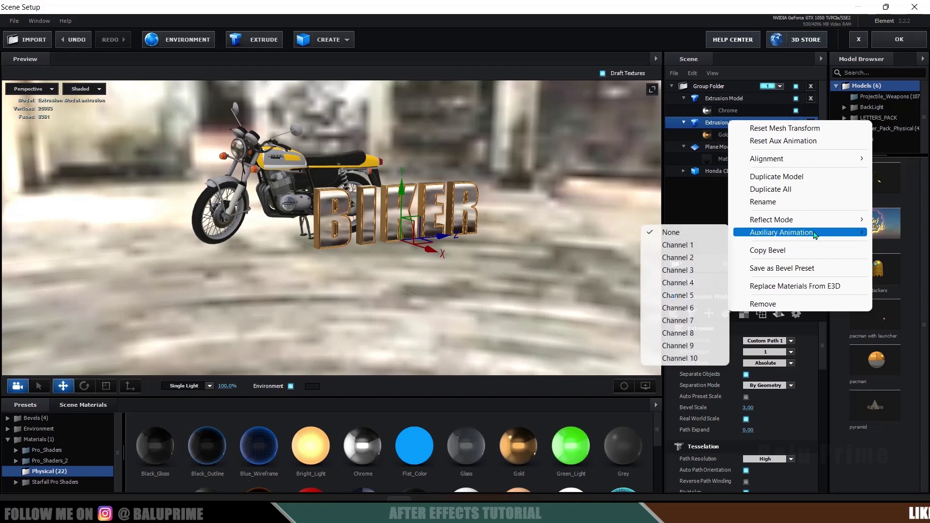
pyautogui.click(698, 257)
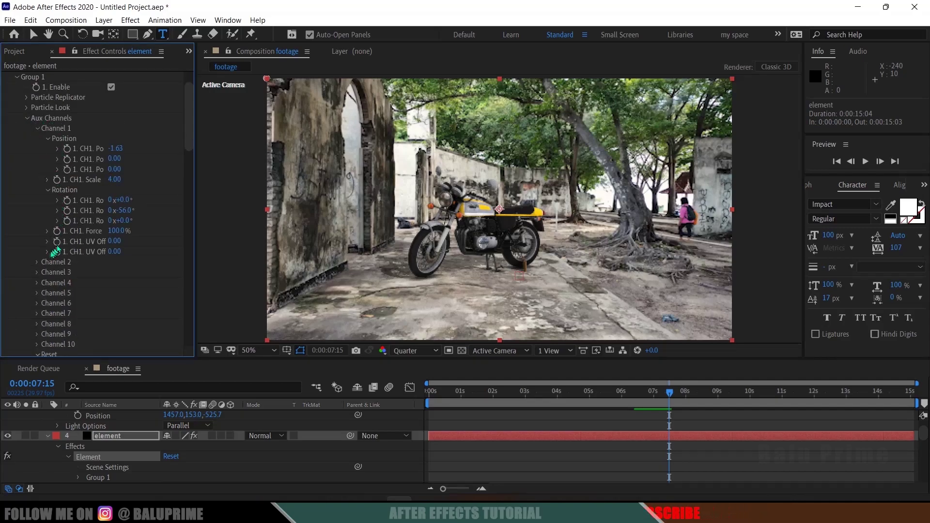
# Set the scale of Group 1's auxiliary Channel 2, which holds the BIKER text, to 4
pyautogui.click(37, 262)
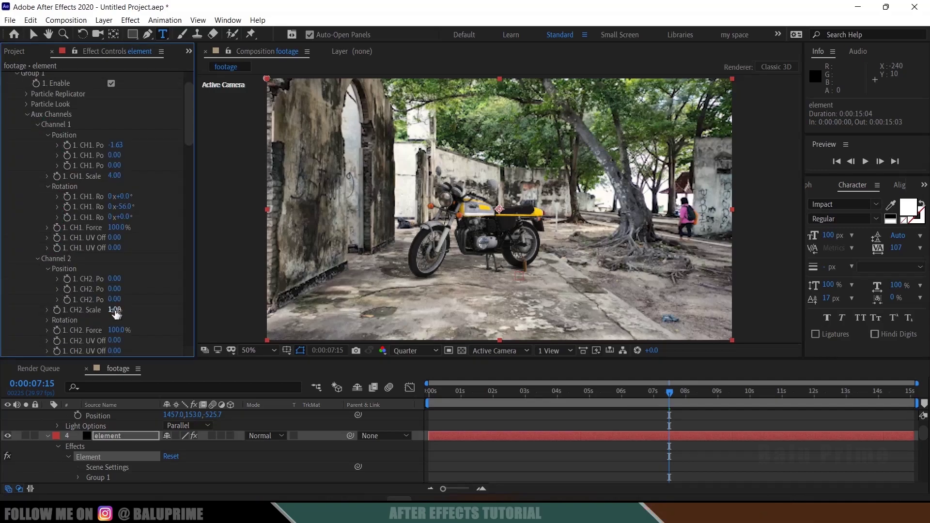
pyautogui.moveTo(115, 313); pyautogui.dragTo(168, 315)
pyautogui.click(114, 310)
pyautogui.write('4')
pyautogui.press('Return')
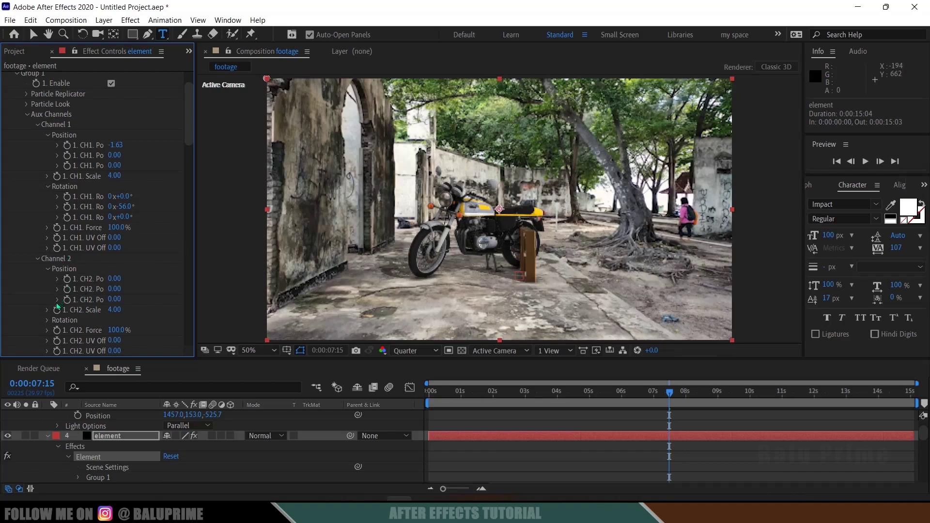
# Set the Channel 2 Y rotation to -56° and its Z position to -1.61 to place the text in front of the motorcycle
pyautogui.scroll(-3, 57, 306)
pyautogui.click(48, 239)
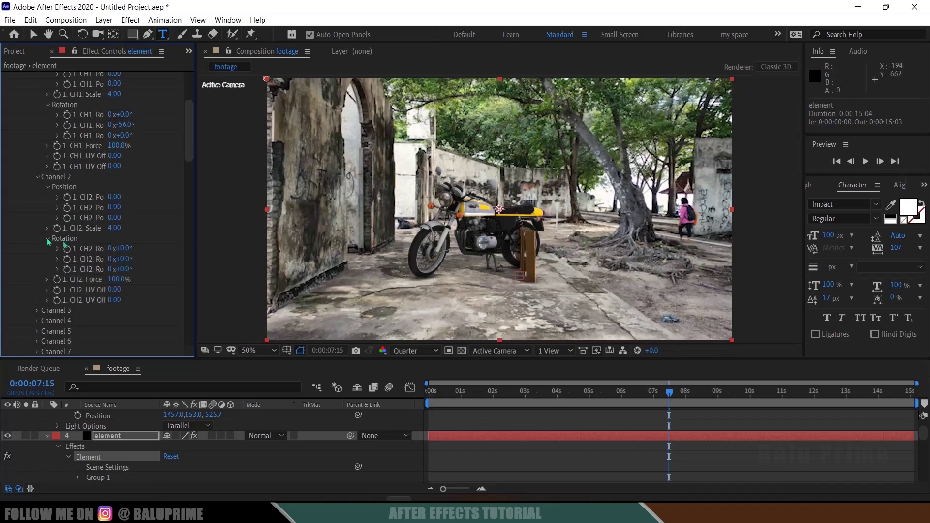
pyautogui.moveTo(123, 259); pyautogui.dragTo(103, 269)
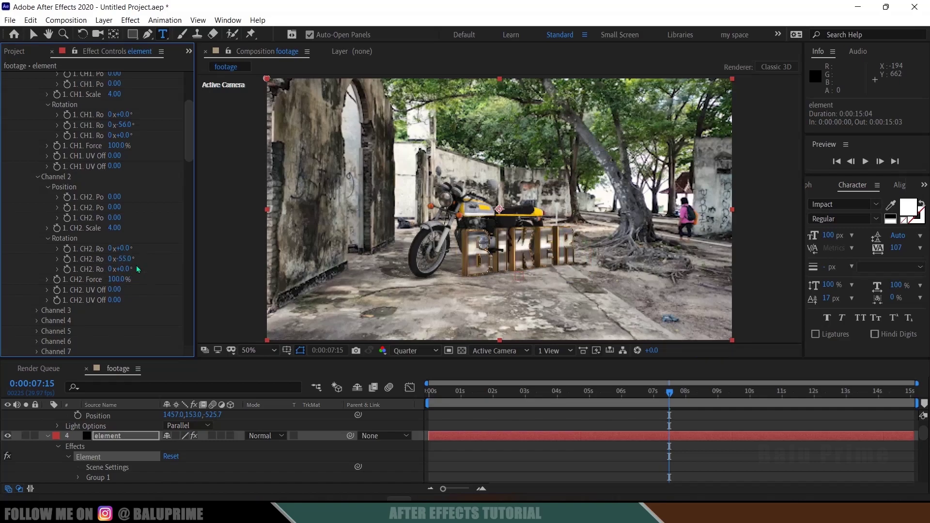
pyautogui.moveTo(116, 217); pyautogui.dragTo(51, 217)
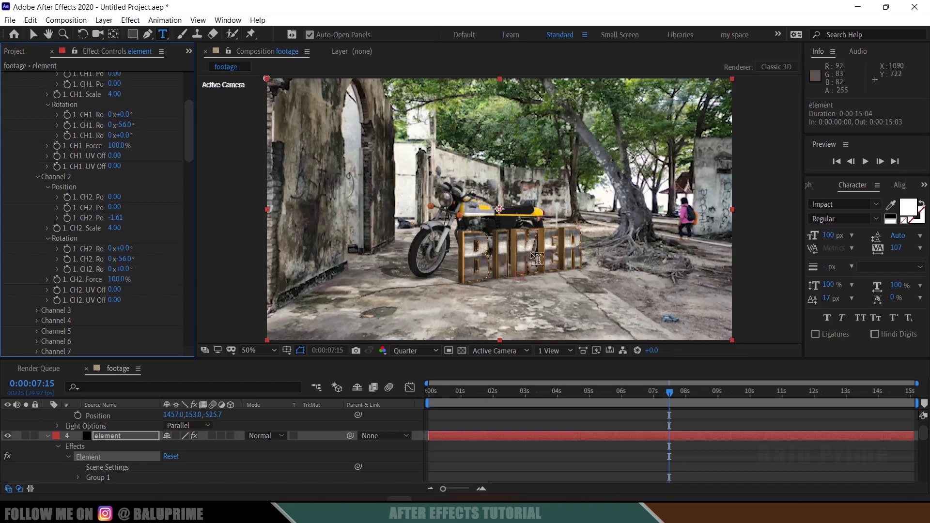
# Change the font of the BIKER text layer to Incised901 NdIt BT
pyautogui.scroll(3, 135, 446)
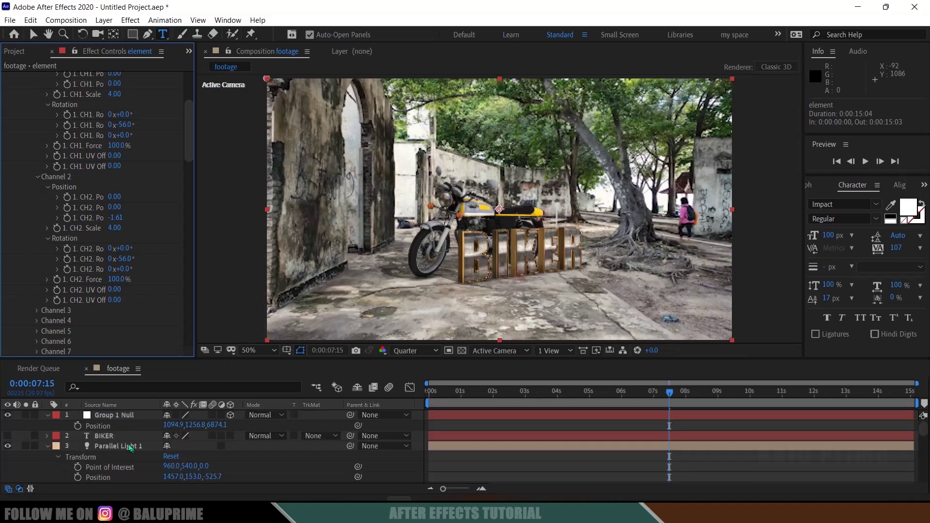
pyautogui.click(125, 436)
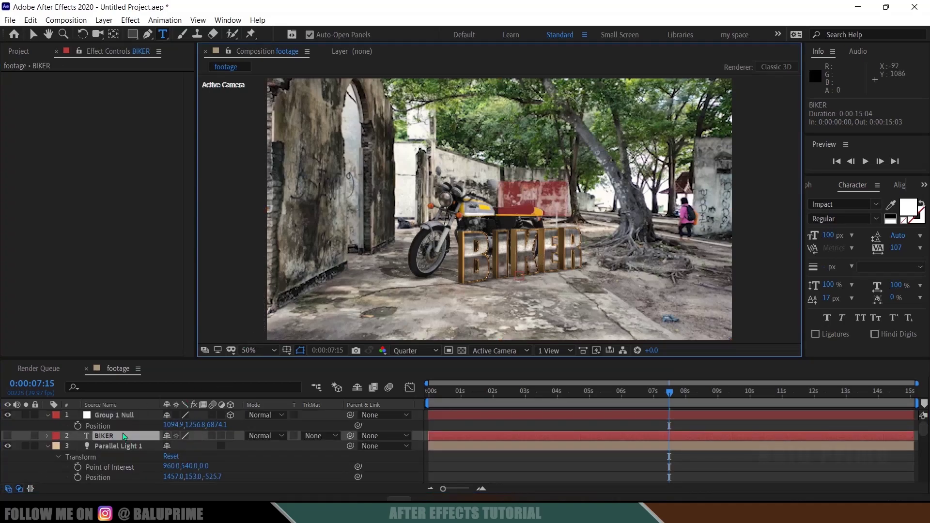
pyautogui.click(875, 202)
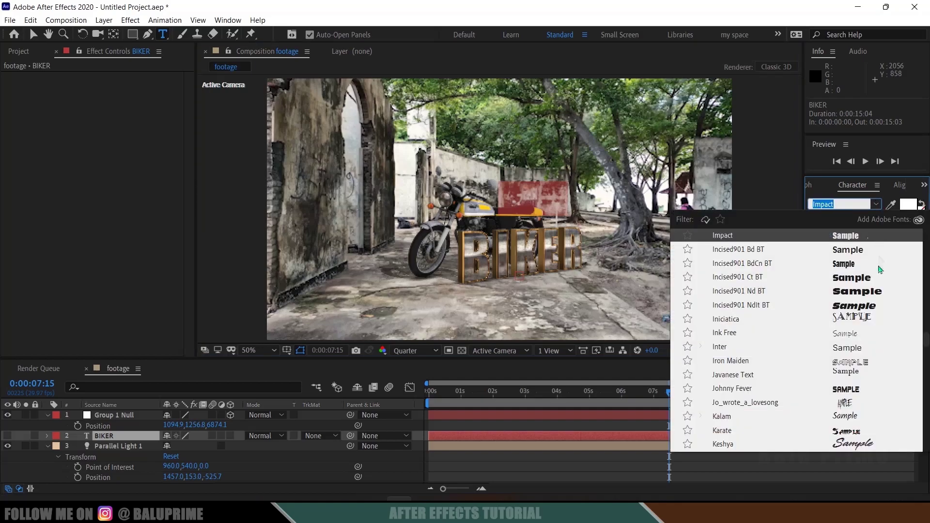
pyautogui.click(842, 310)
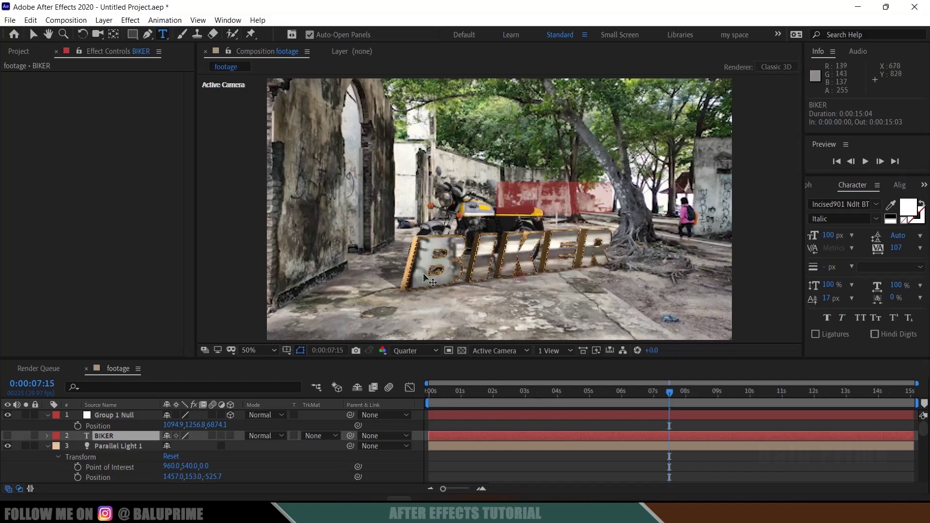
# Set the element layer's Channel 2 scale to 3 and play a preview of the composition
pyautogui.click(129, 436)
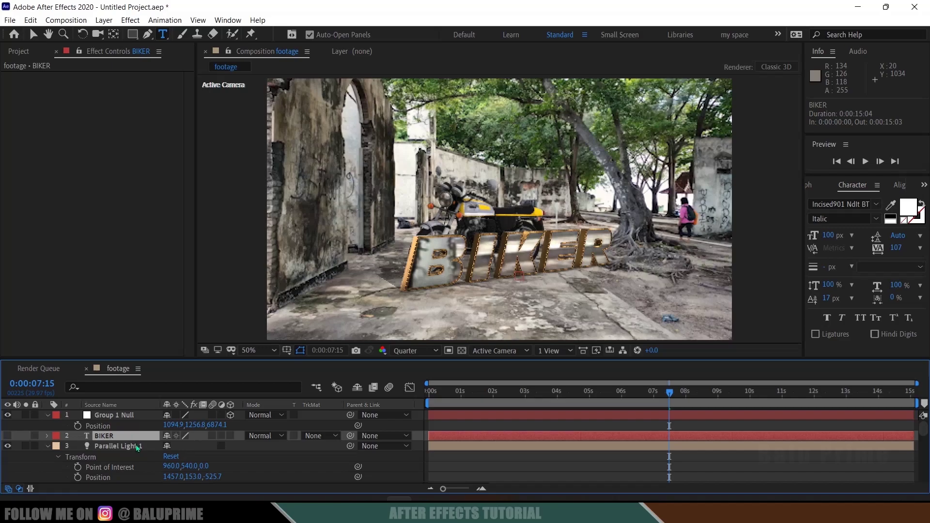
pyautogui.scroll(-2, 137, 448)
pyautogui.click(114, 467)
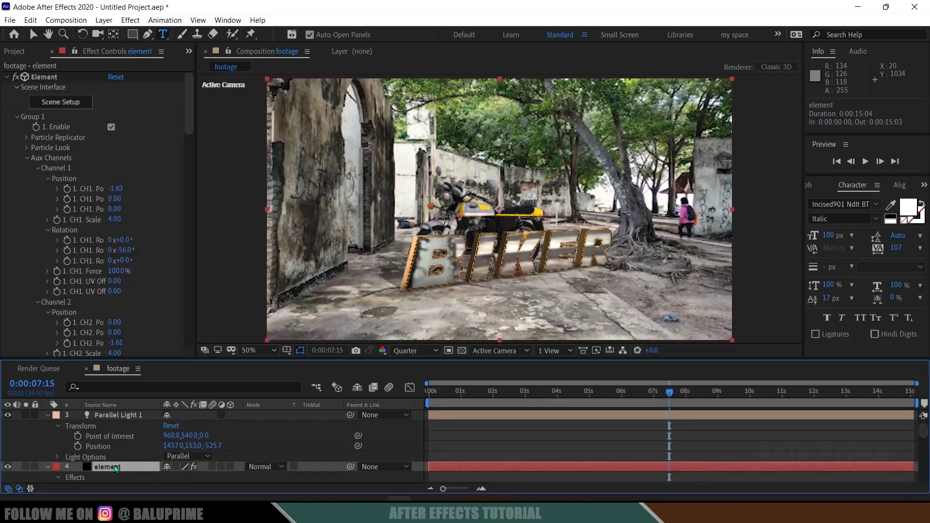
pyautogui.scroll(-5, 89, 173)
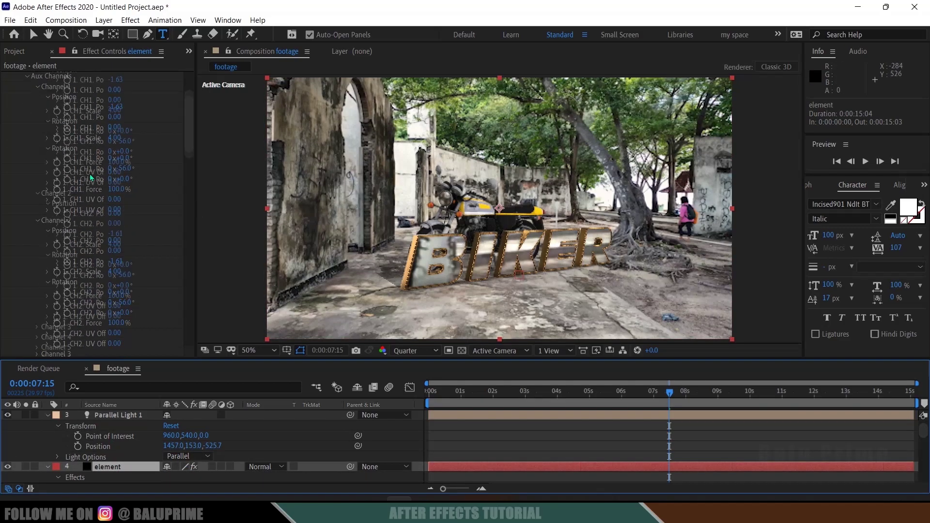
pyautogui.click(114, 244)
pyautogui.write('3')
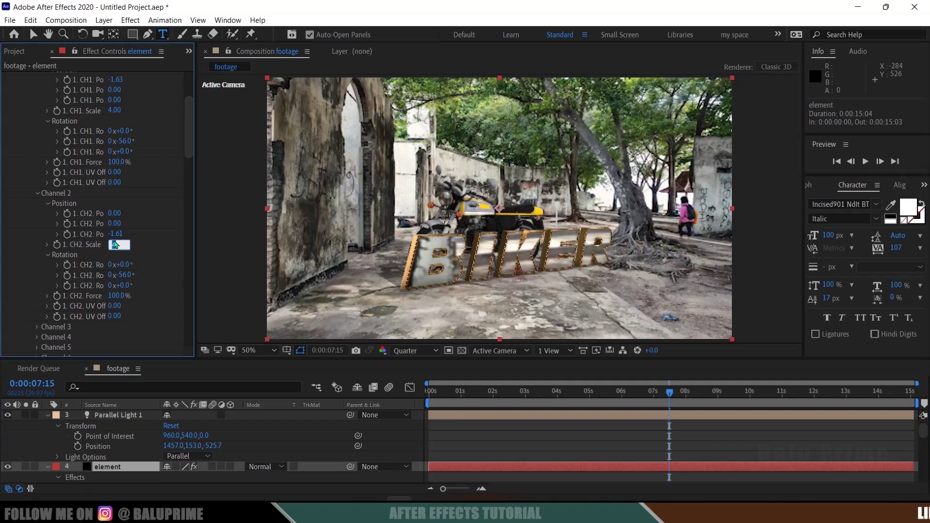
pyautogui.press('Return')
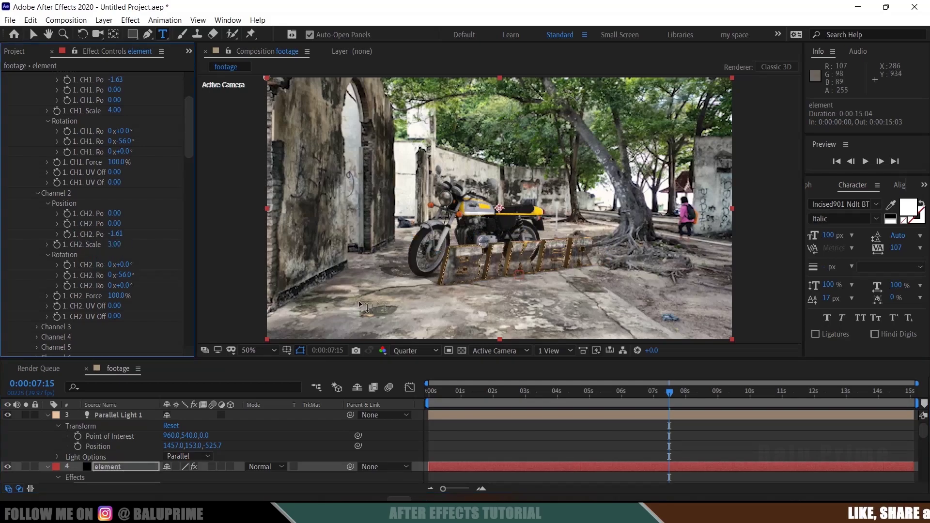
pyautogui.press('space')
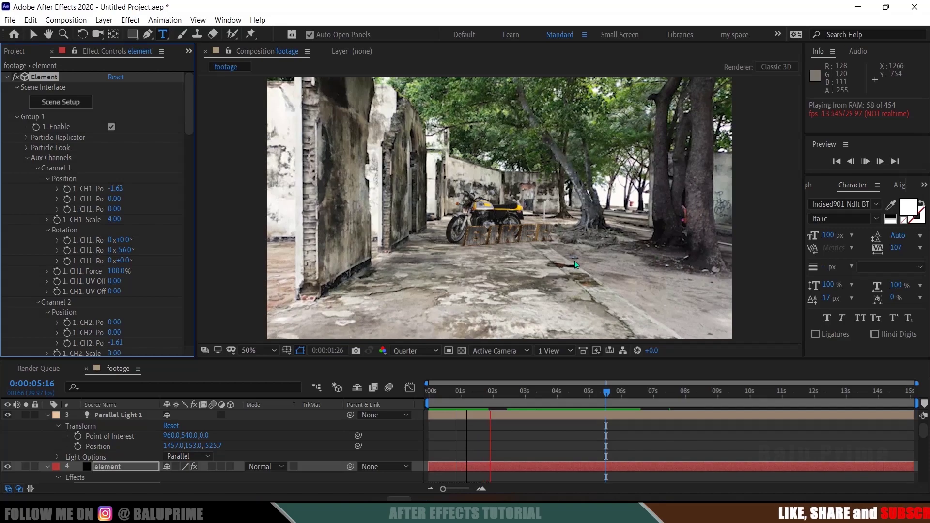